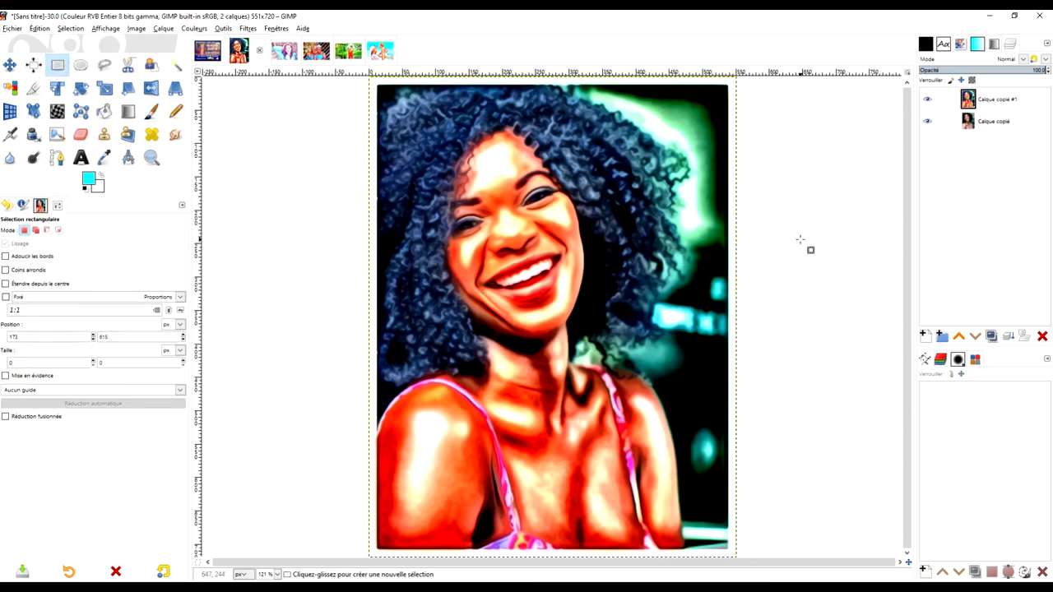
# - Compare the painted layers with their originals on the current and headband-woman images
pyautogui.click(926, 99)
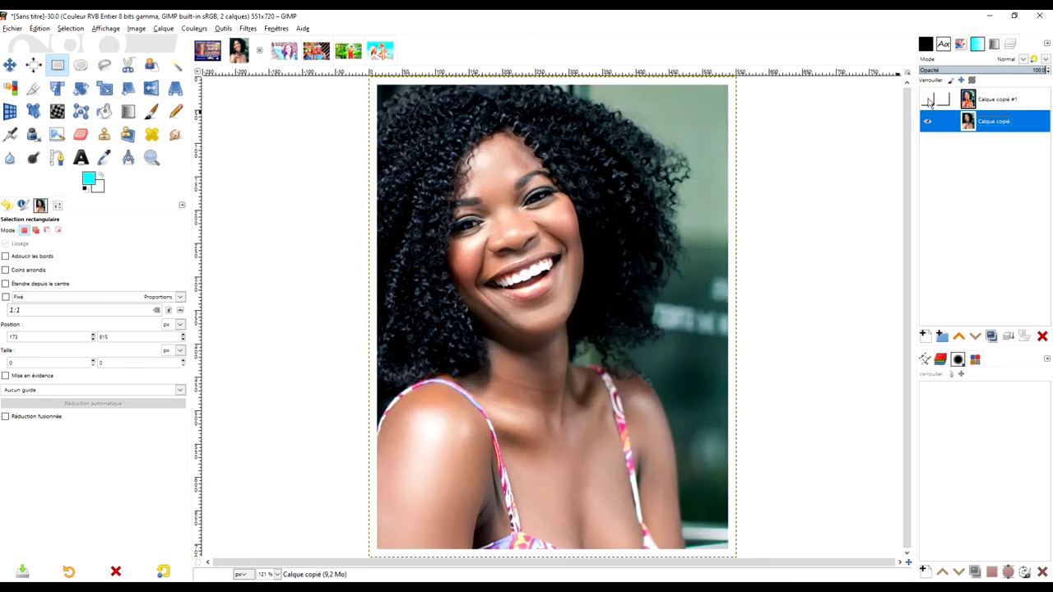
pyautogui.click(927, 98)
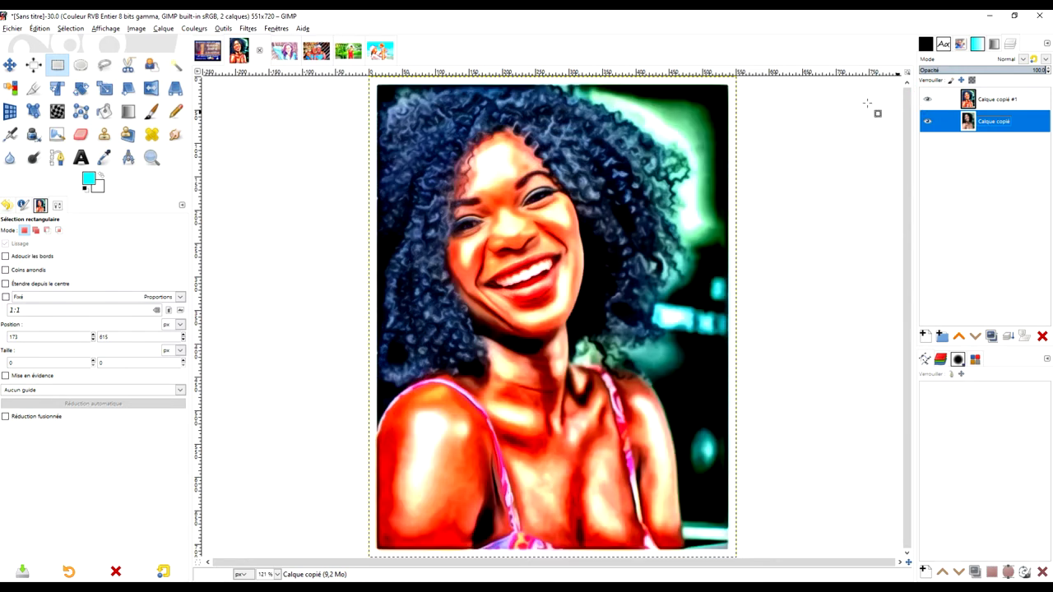
pyautogui.click(284, 51)
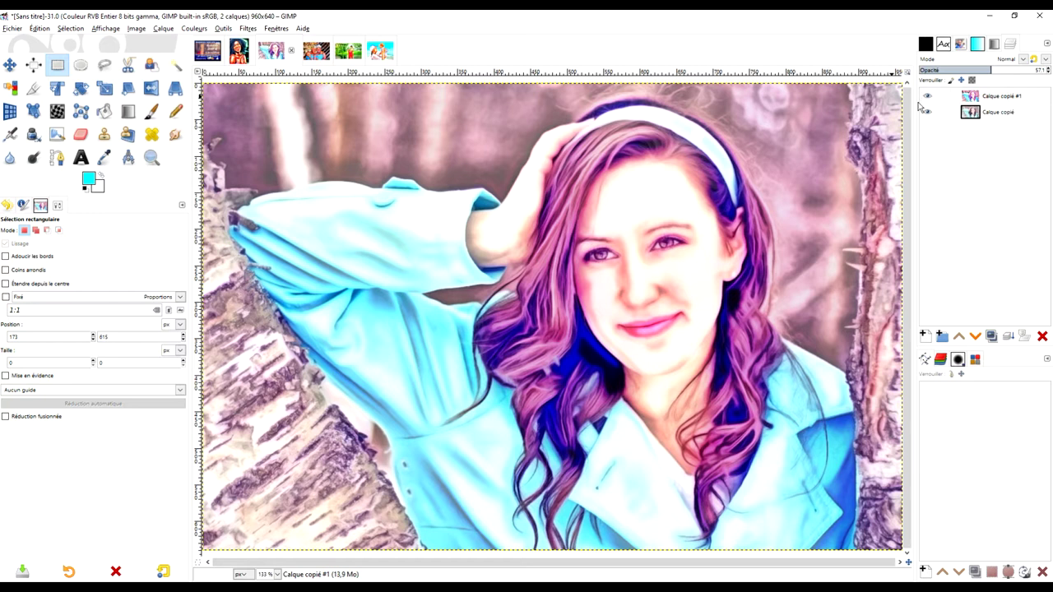
pyautogui.click(927, 98)
pyautogui.click(926, 99)
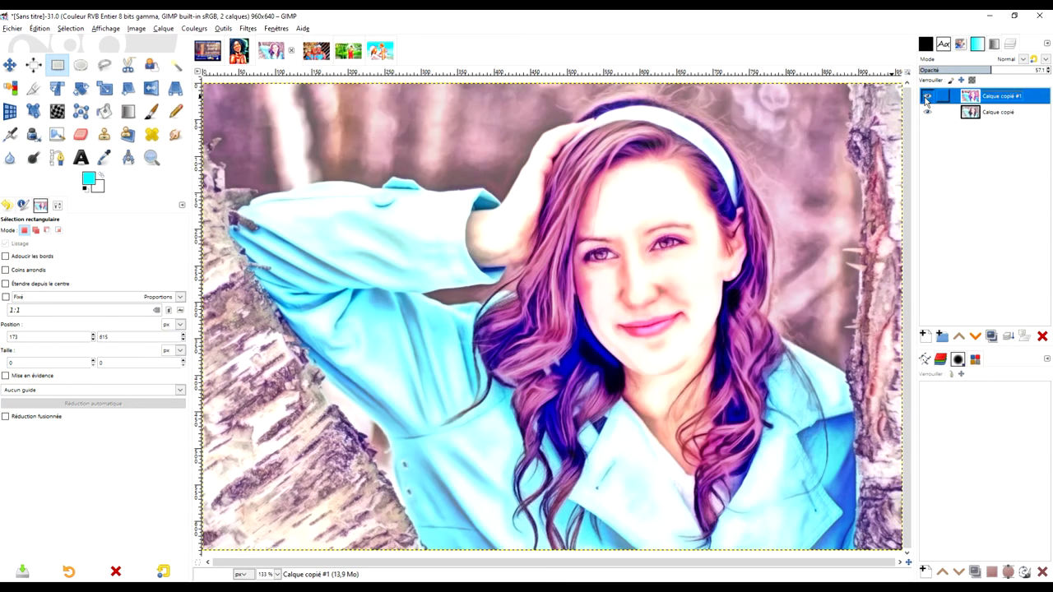
pyautogui.click(926, 99)
pyautogui.click(926, 98)
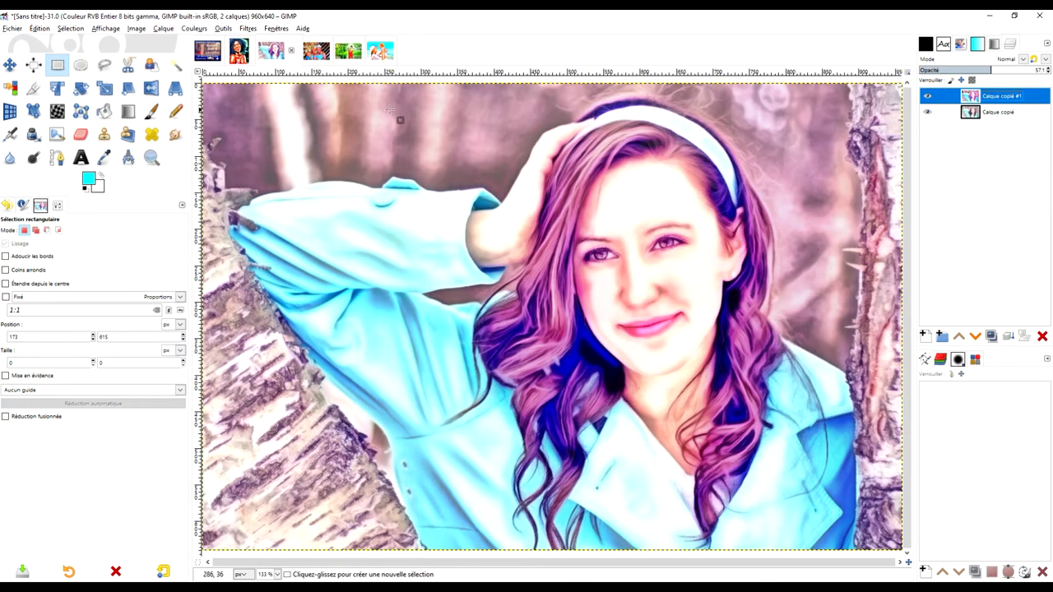
# - Compare the painted layers with their originals on the two-women, woman-in-water and mother-and-baby images
pyautogui.hotkey('ctrl', 'pagedown')
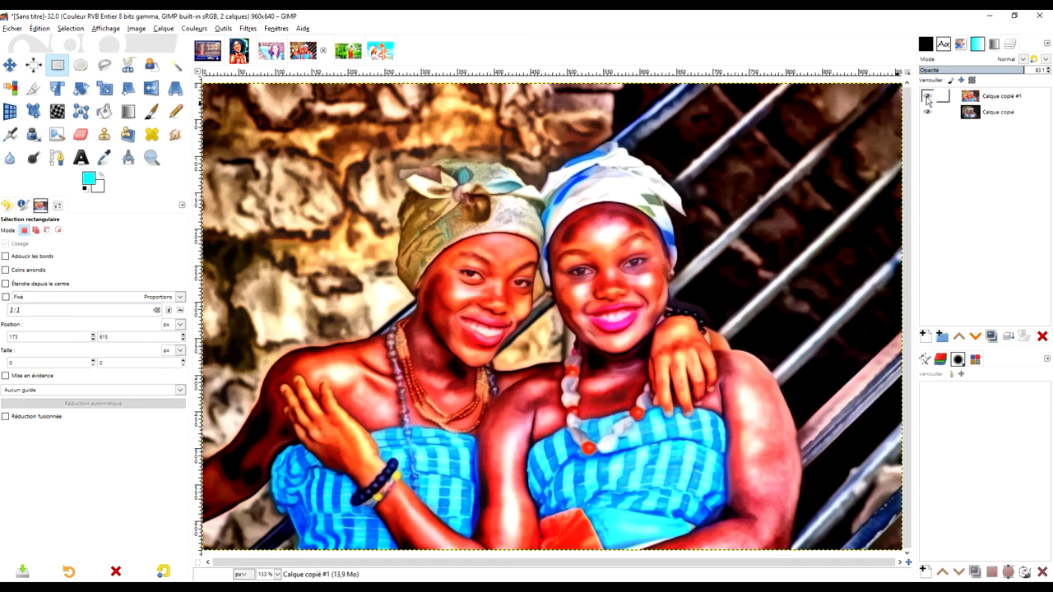
pyautogui.click(926, 99)
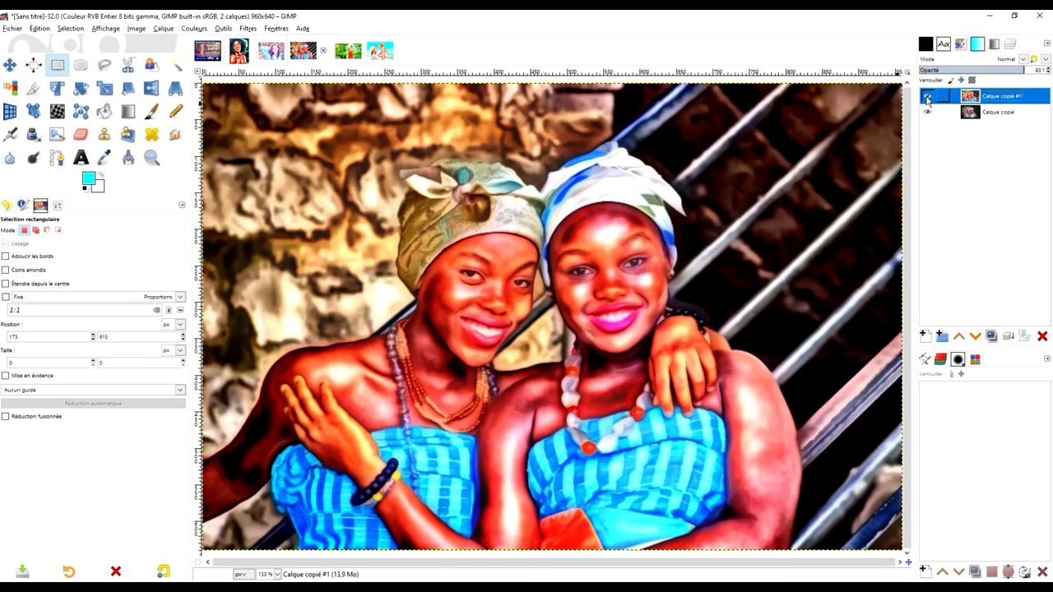
pyautogui.hotkey('ctrl', 'pagedown')
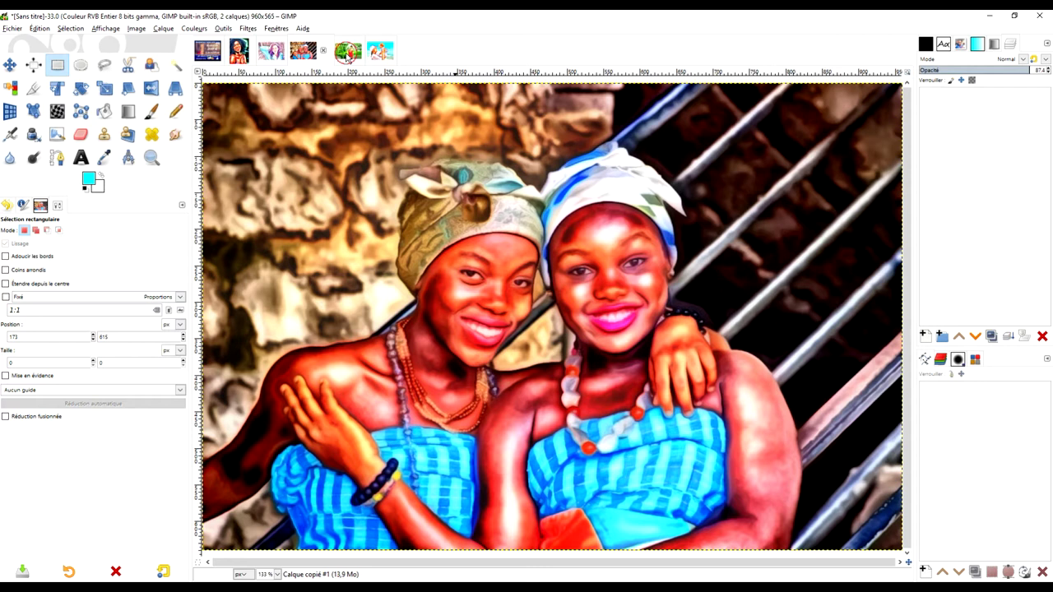
pyautogui.click(926, 99)
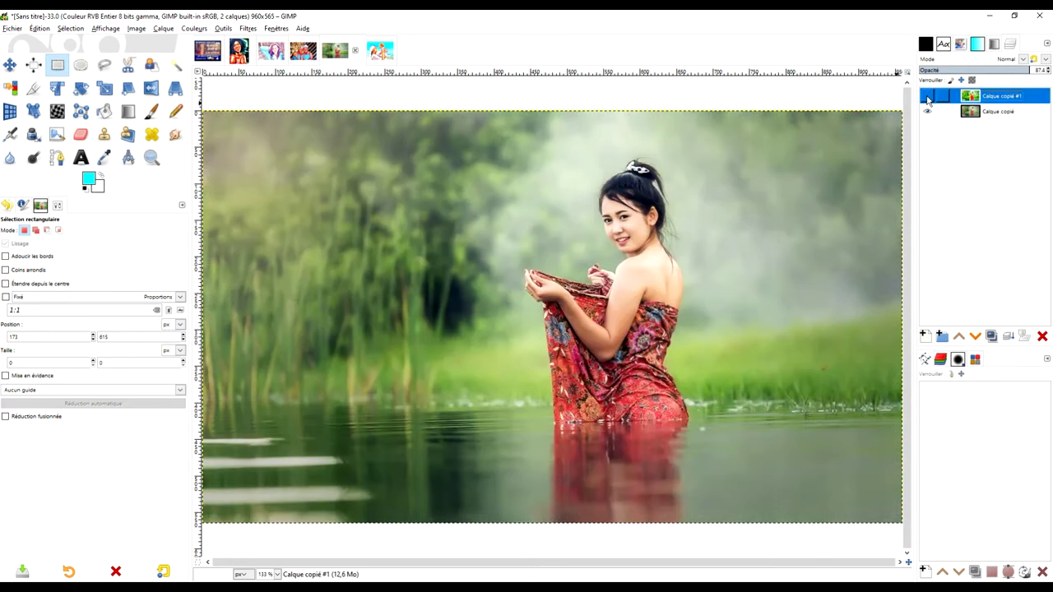
pyautogui.click(927, 98)
pyautogui.click(383, 51)
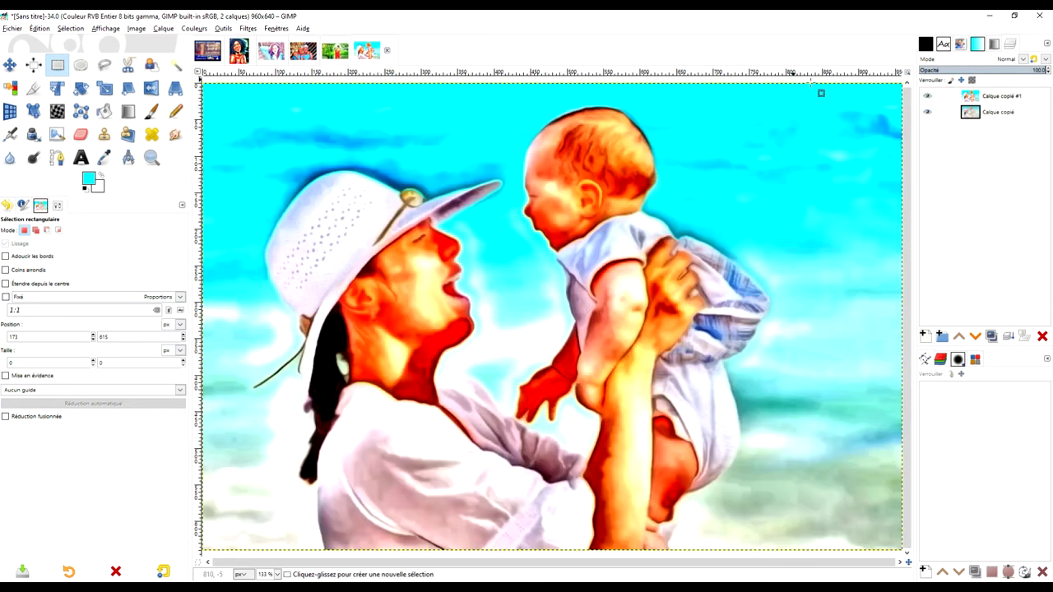
pyautogui.click(926, 96)
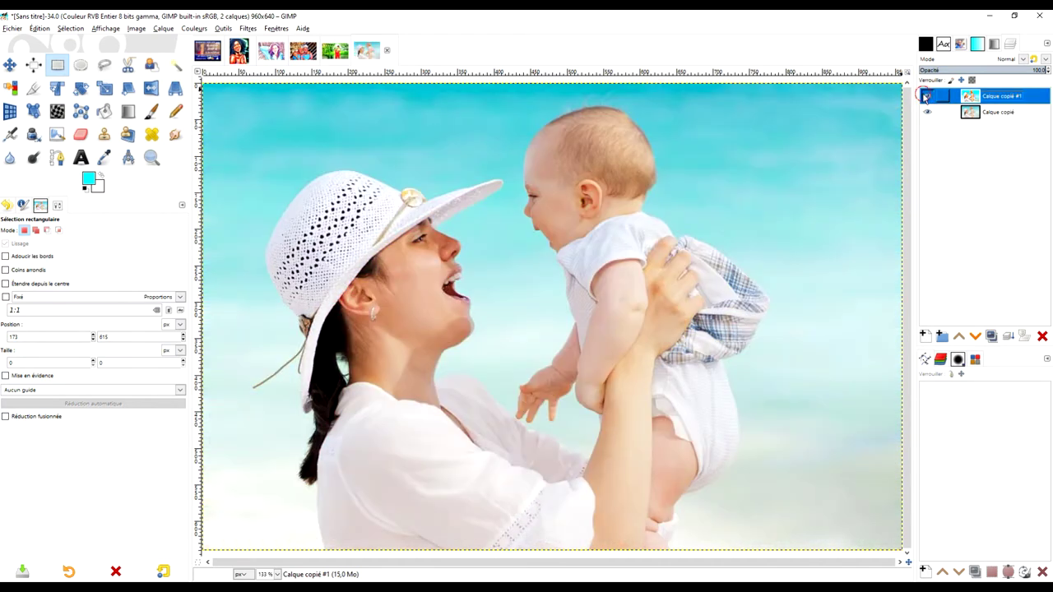
pyautogui.click(926, 96)
# - Compare the curly-haired portrait's painted layer with its original
pyautogui.click(238, 51)
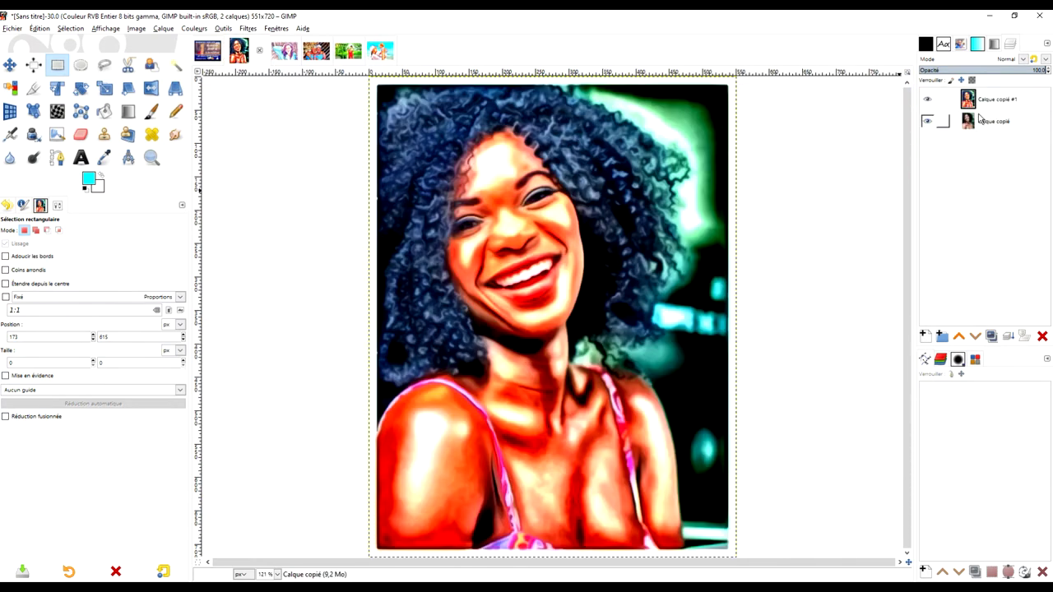
pyautogui.click(926, 98)
pyautogui.click(926, 99)
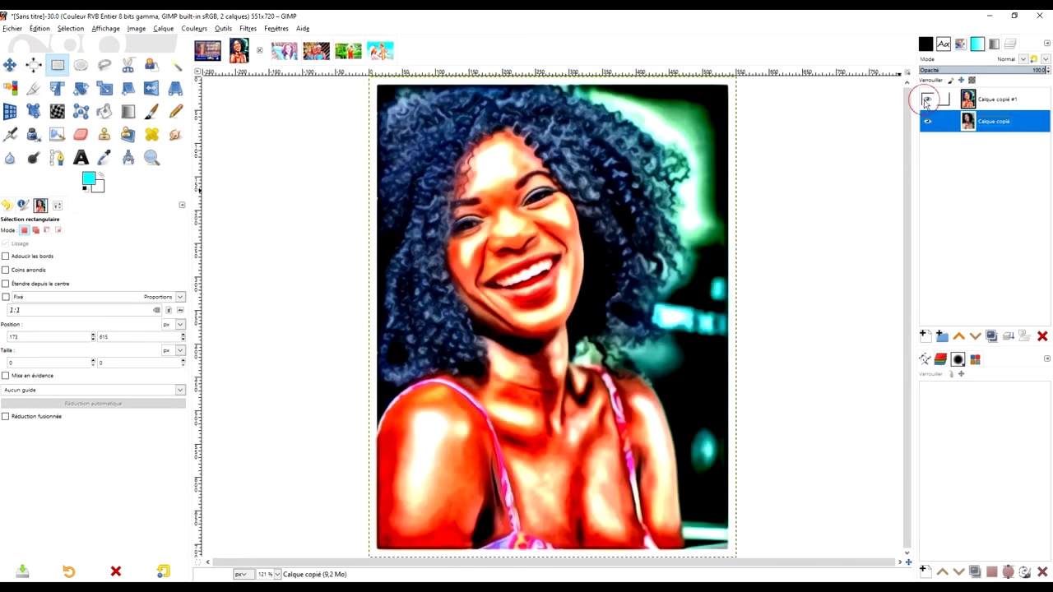
pyautogui.click(926, 99)
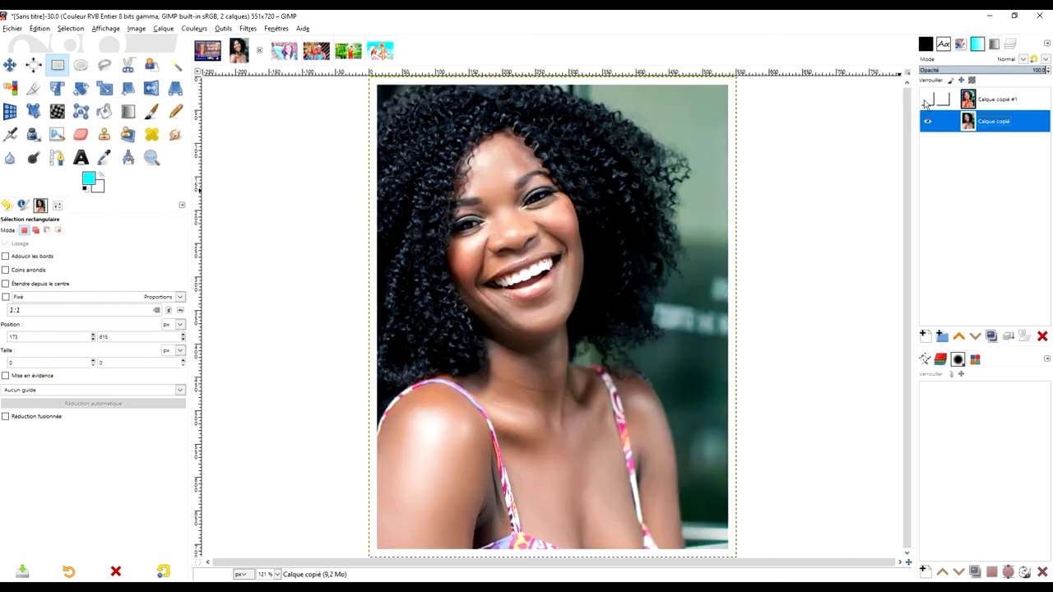
pyautogui.click(926, 99)
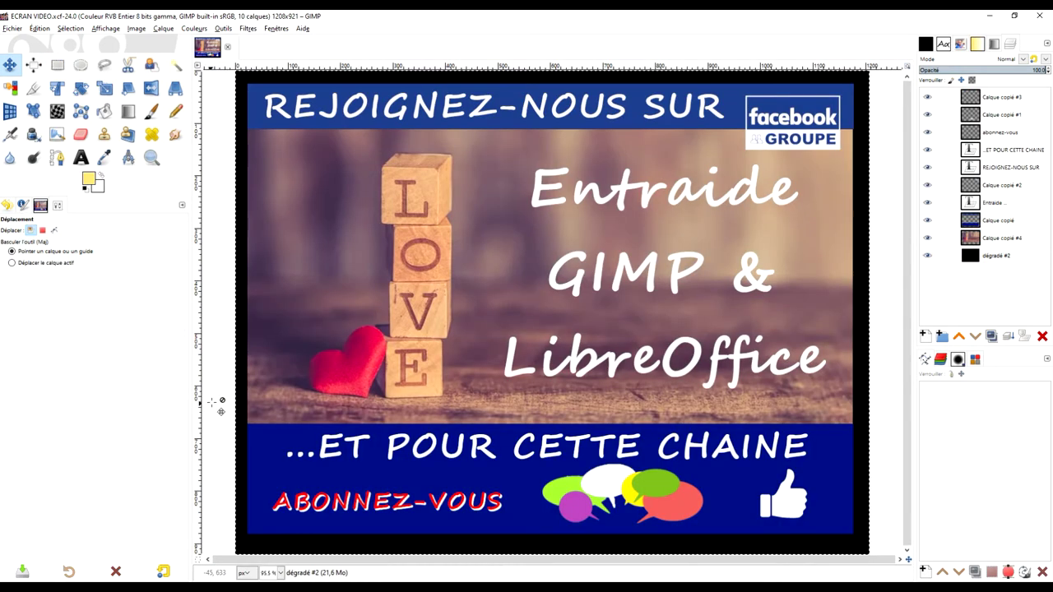
# - Glance at the Filters menu, then bring up the Pixabay page of the smiling curly-haired woman
pyautogui.click(248, 28)
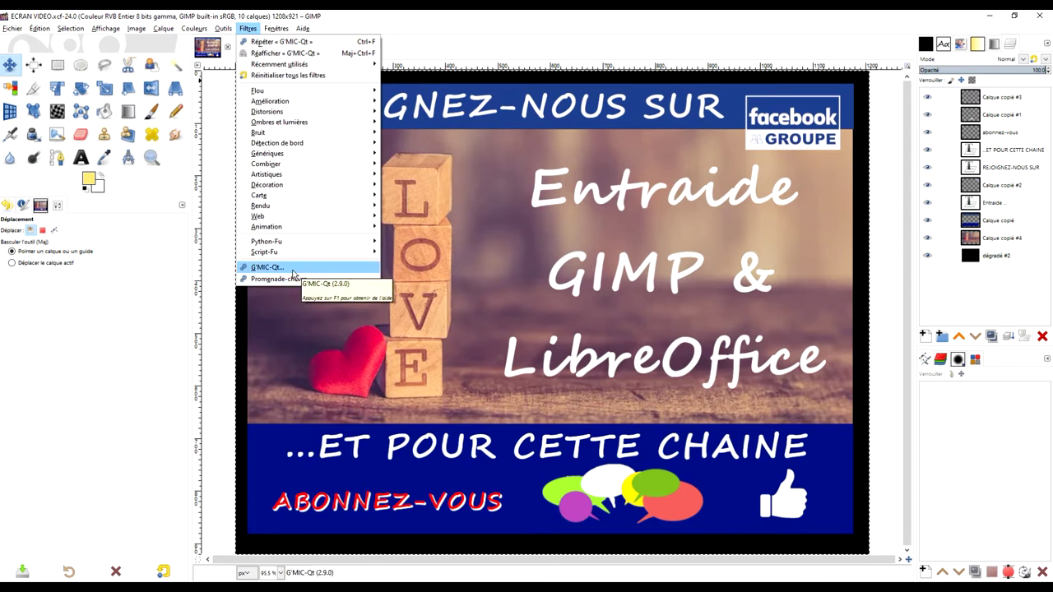
pyautogui.click(222, 310)
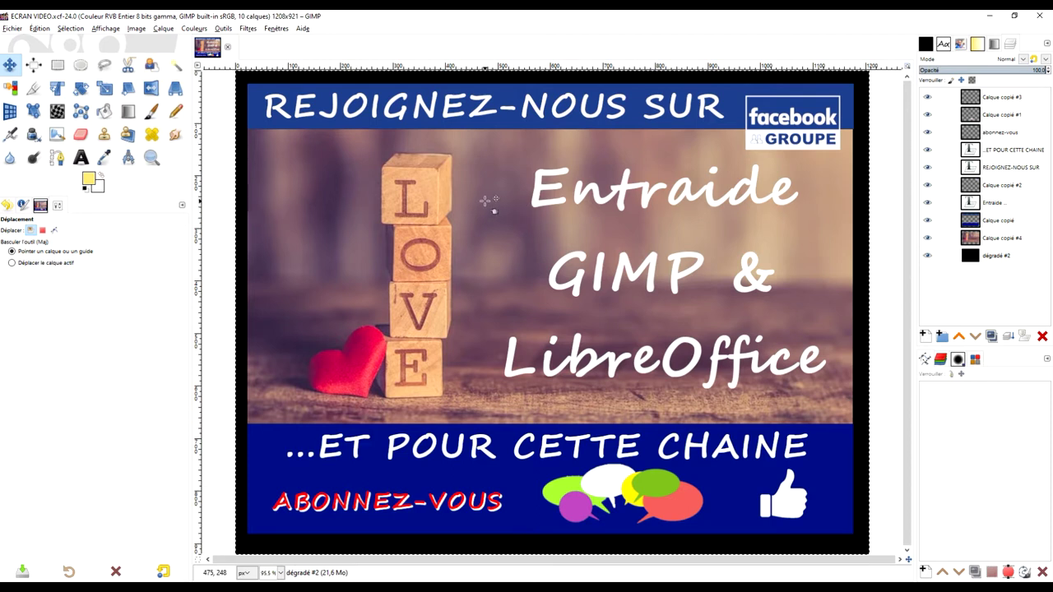
pyautogui.click(34, 576)
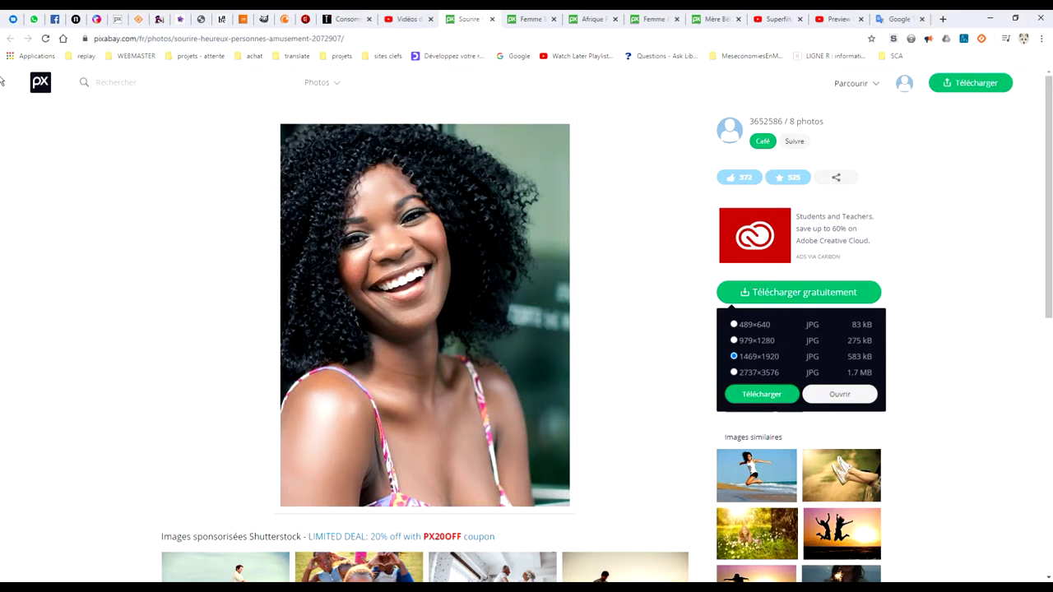
# - Copy the curly-haired woman's Pixabay photo to the clipboard and return to GIMP
pyautogui.moveTo(424, 315)
pyautogui.rightClick(381, 249)
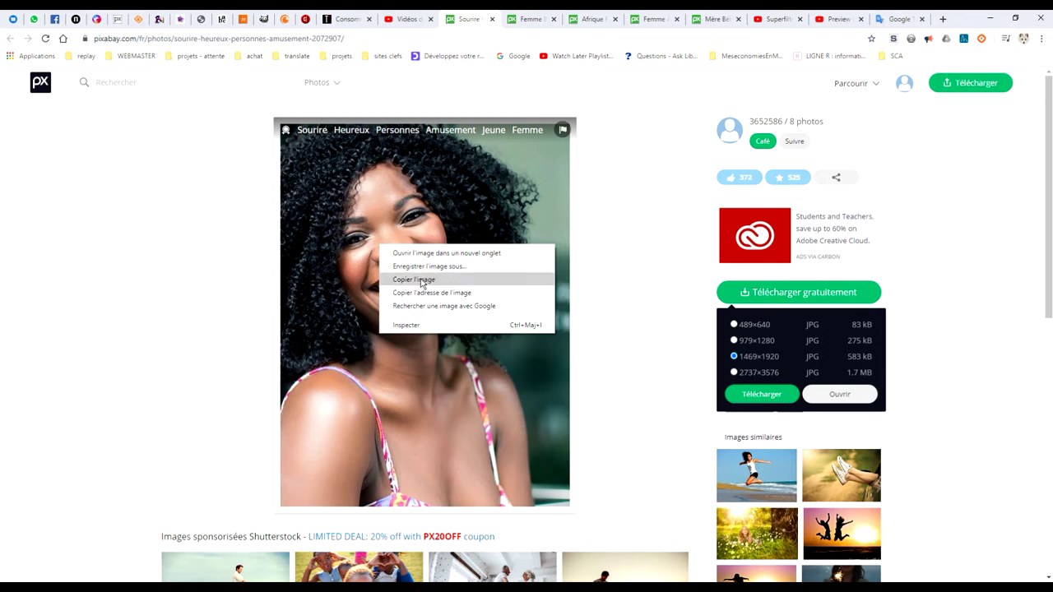
pyautogui.click(422, 280)
pyautogui.rightClick(416, 242)
pyautogui.click(458, 282)
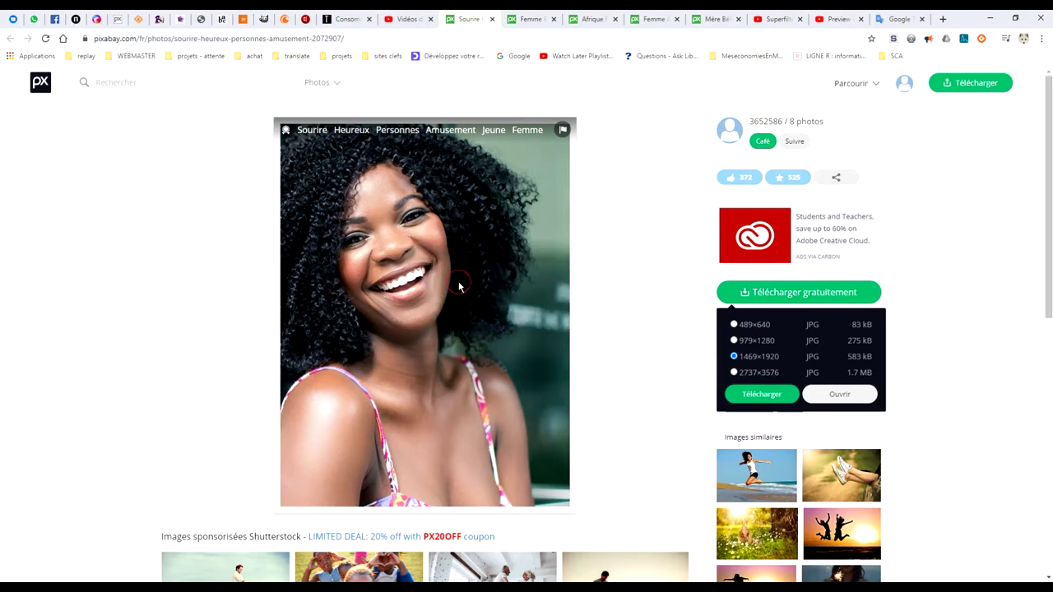
pyautogui.hotkey('alt', 'Tab')
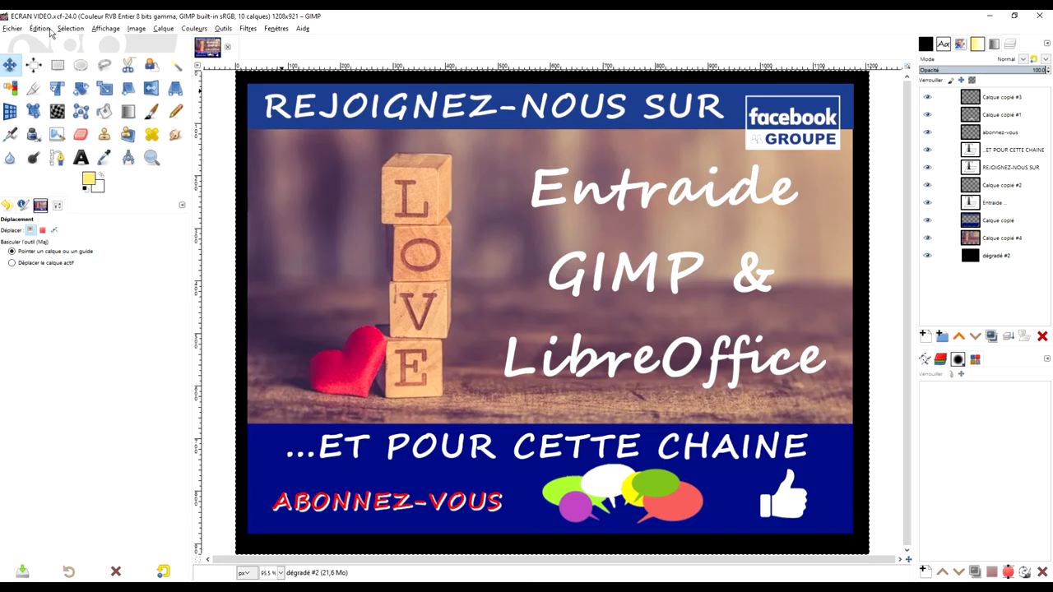
# - Paste the curly-haired woman's photo into GIMP as a new 551×720 image
pyautogui.click(46, 29)
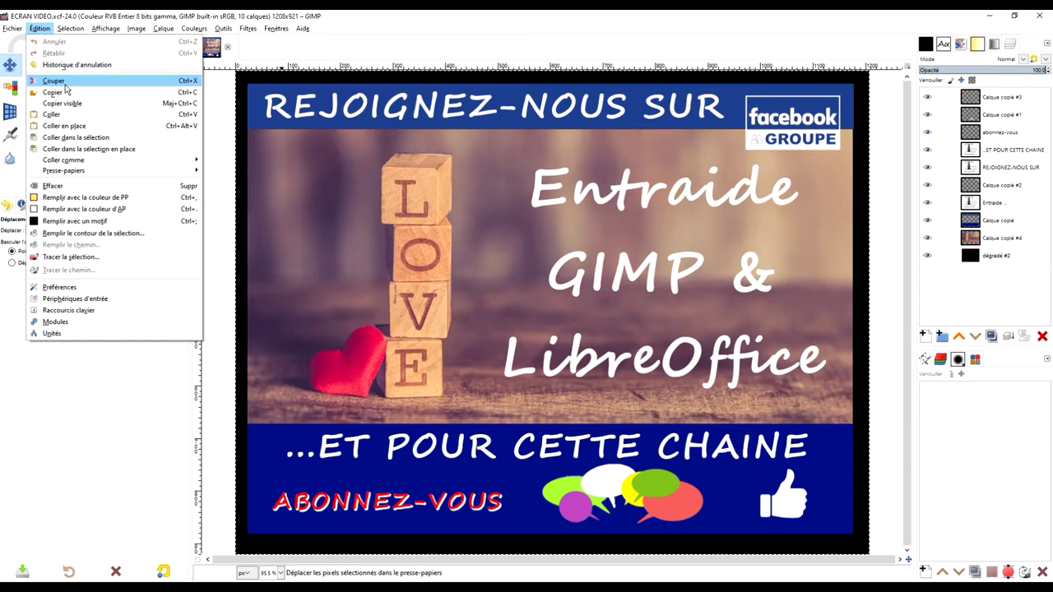
pyautogui.moveTo(90, 160)
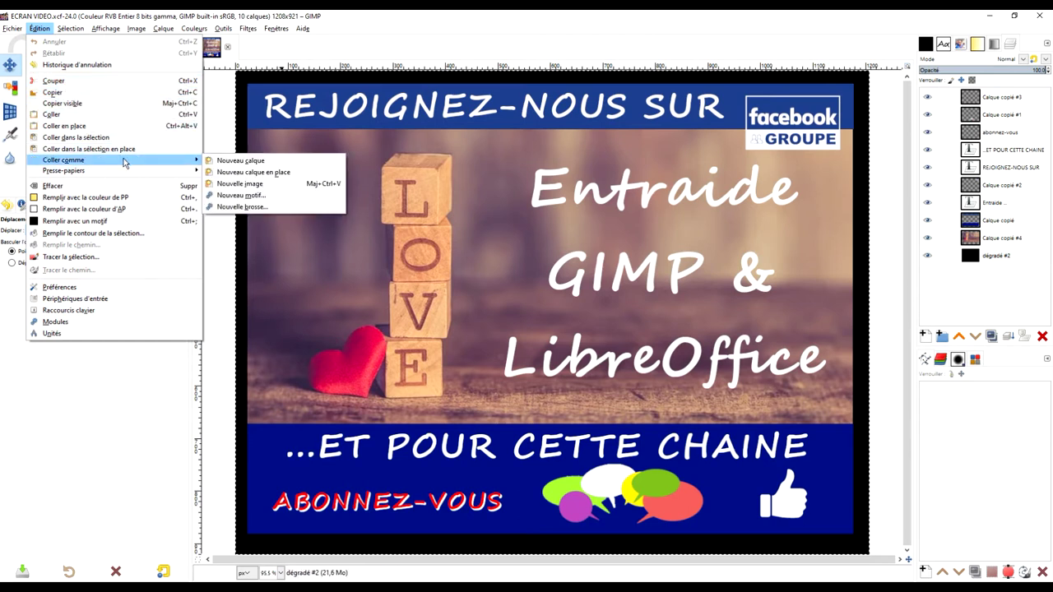
pyautogui.click(247, 183)
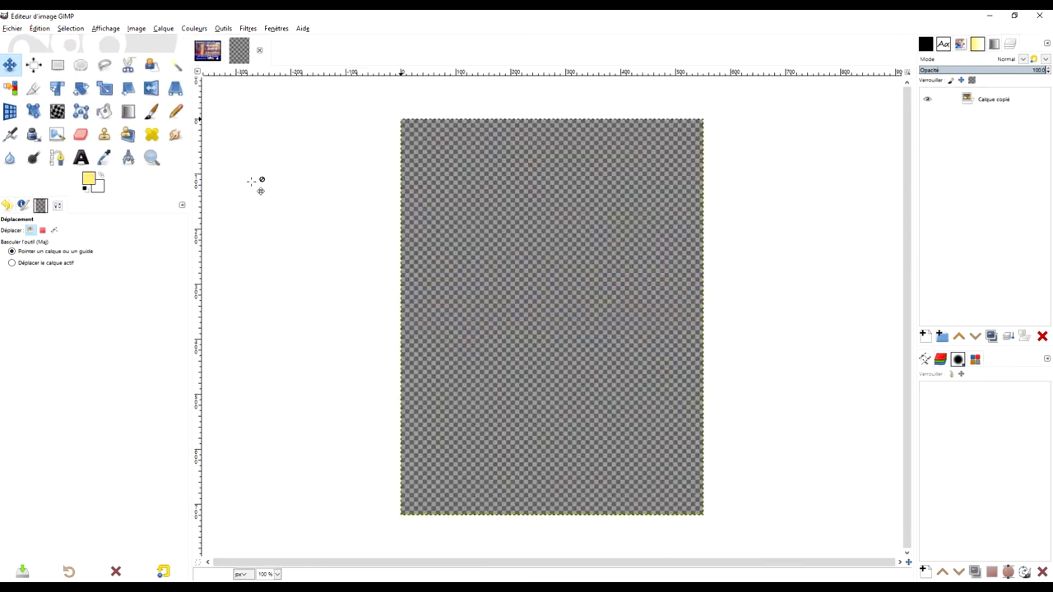
pyautogui.click(247, 30)
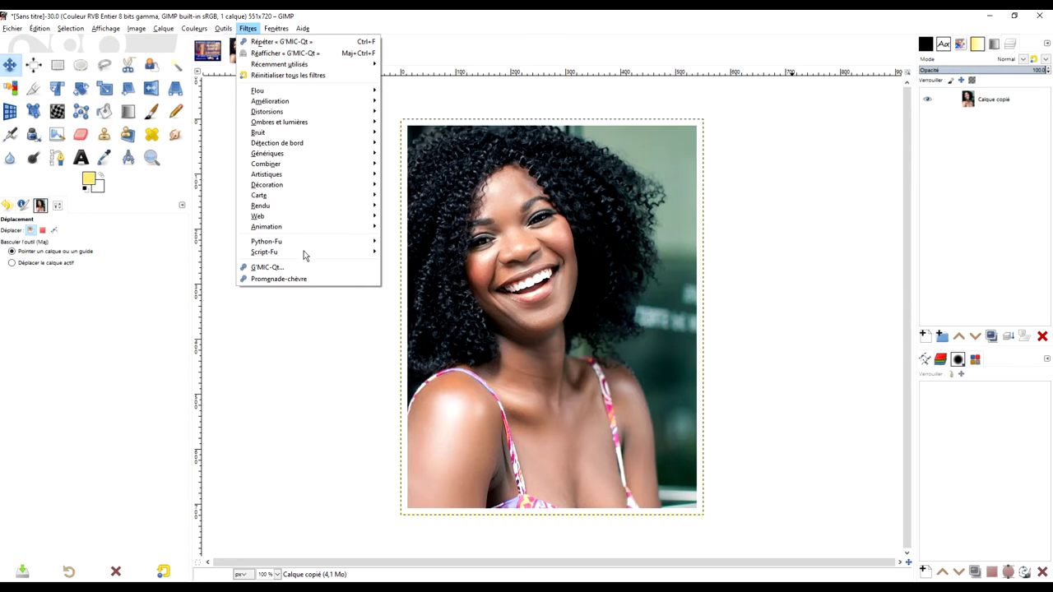
# - Launch G'MIC-Qt and search 'paint' to bring up the Painting filter
pyautogui.click(294, 267)
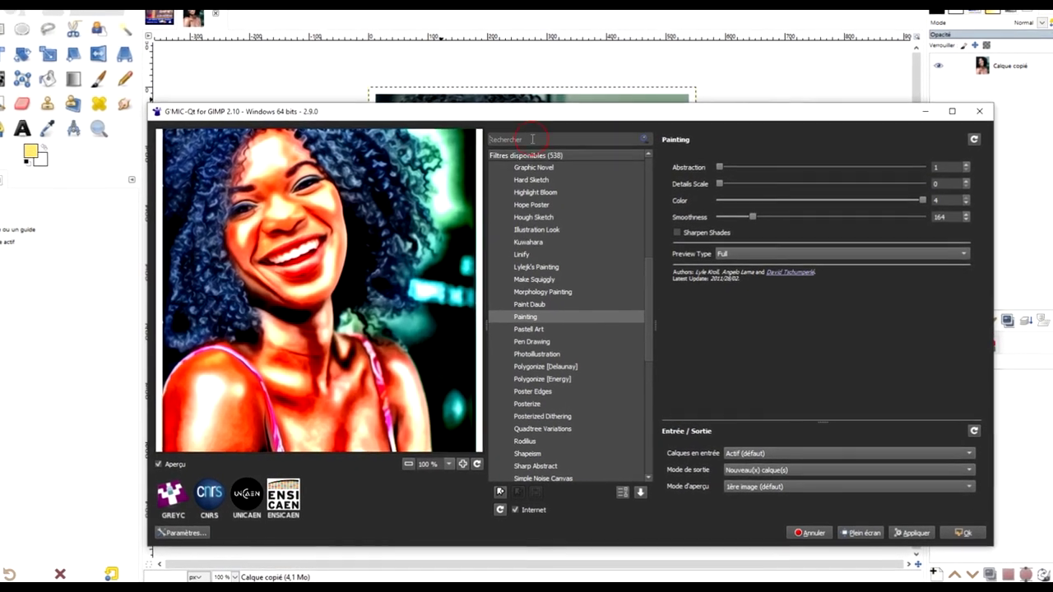
pyautogui.write('p')
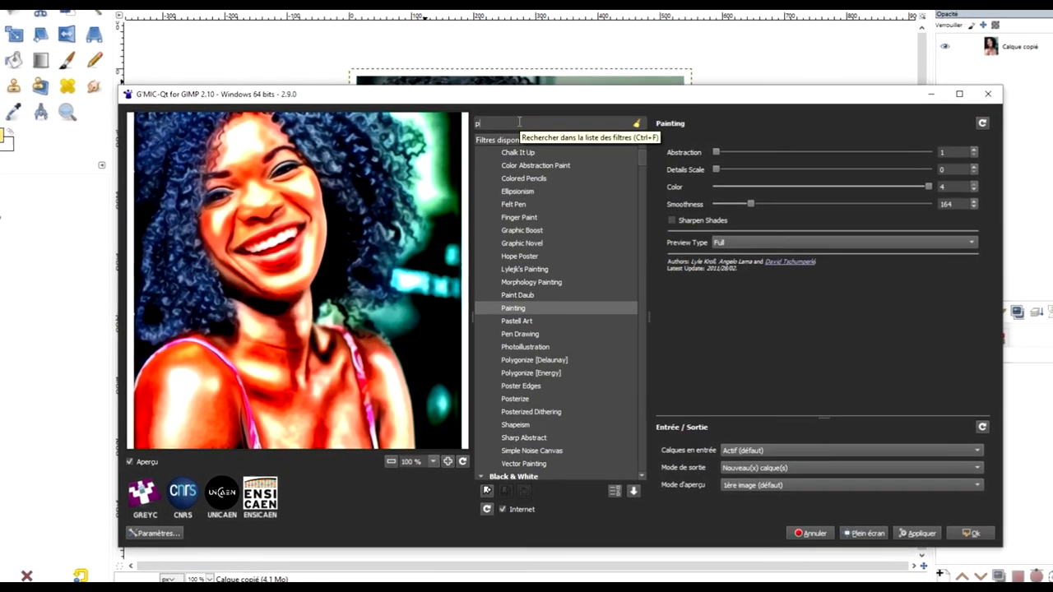
pyautogui.write('aint')
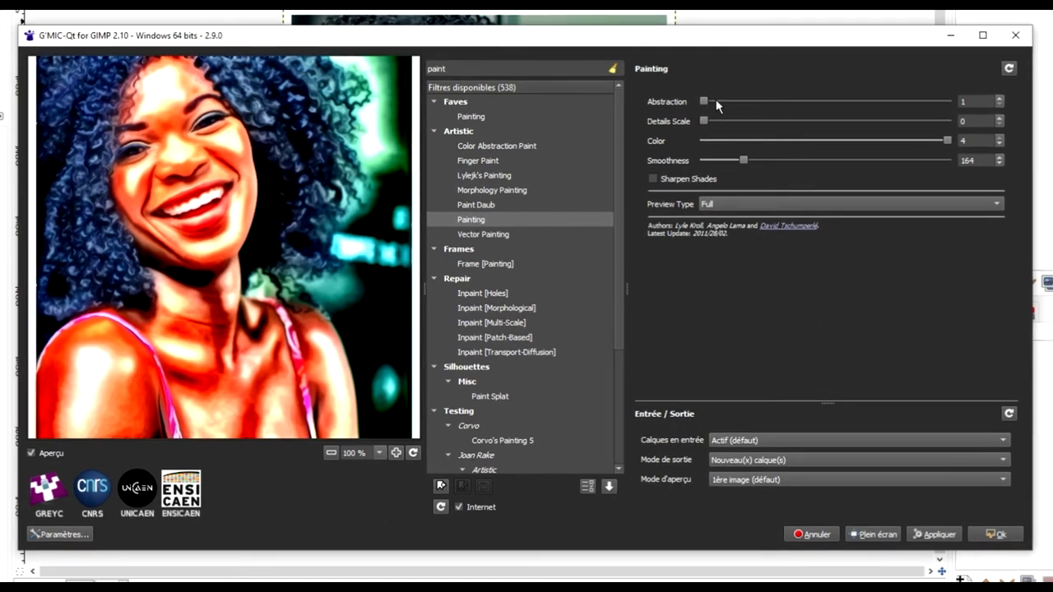
# - Reset Painting to defaults, then set Abstraction 1, Details Scale 0.175 and Color 4
pyautogui.click(1009, 69)
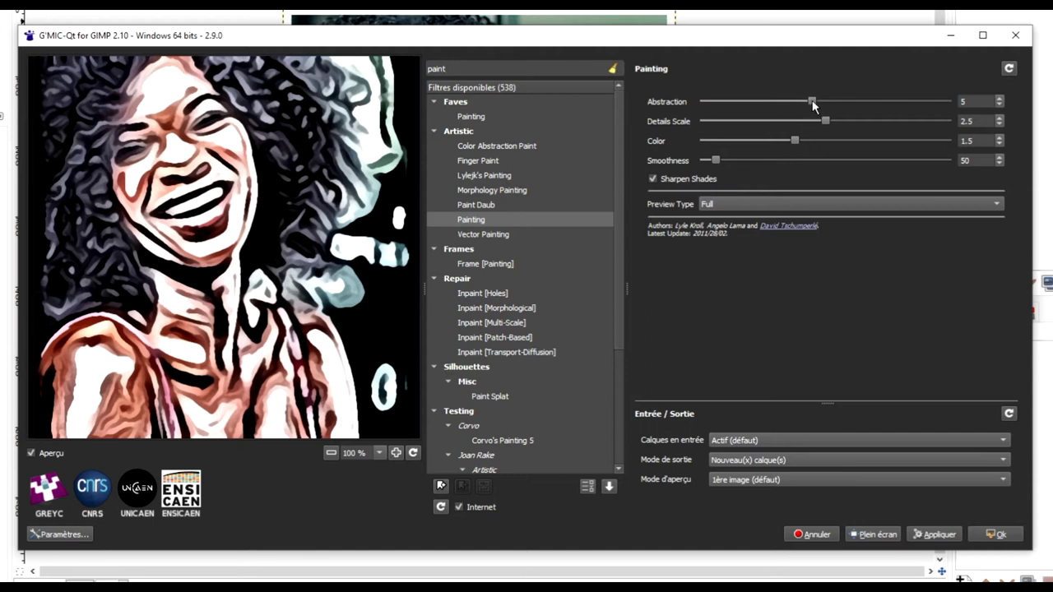
pyautogui.moveTo(812, 101); pyautogui.dragTo(701, 101)
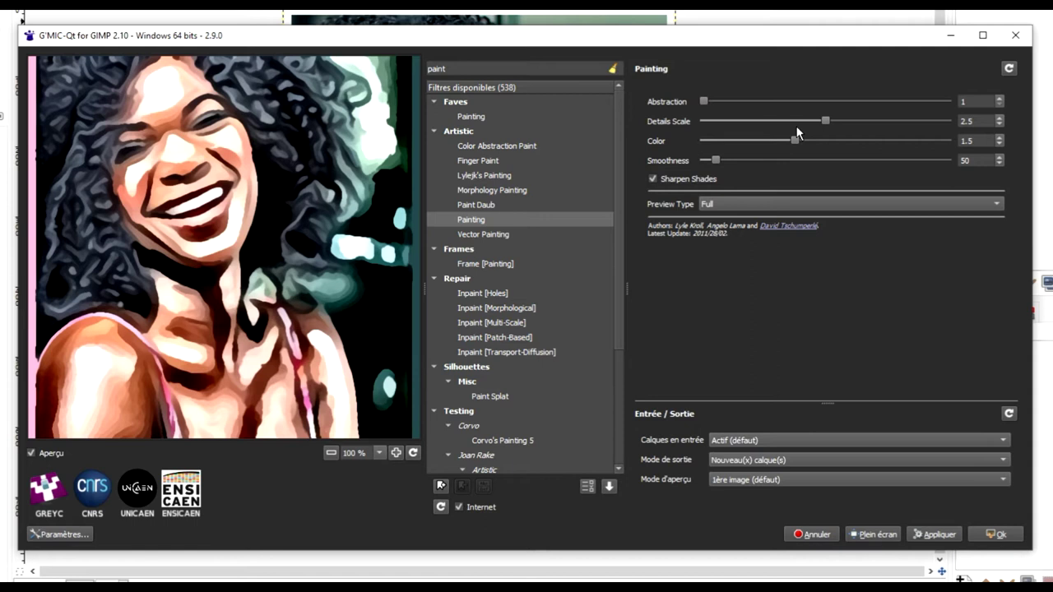
pyautogui.moveTo(825, 124); pyautogui.dragTo(728, 124)
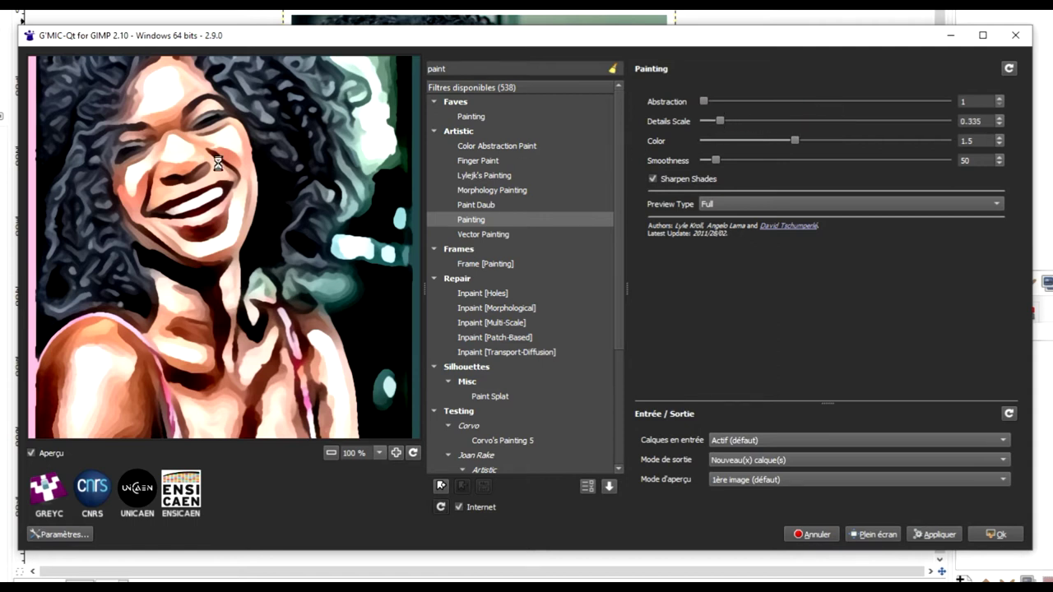
pyautogui.moveTo(720, 121); pyautogui.dragTo(711, 121)
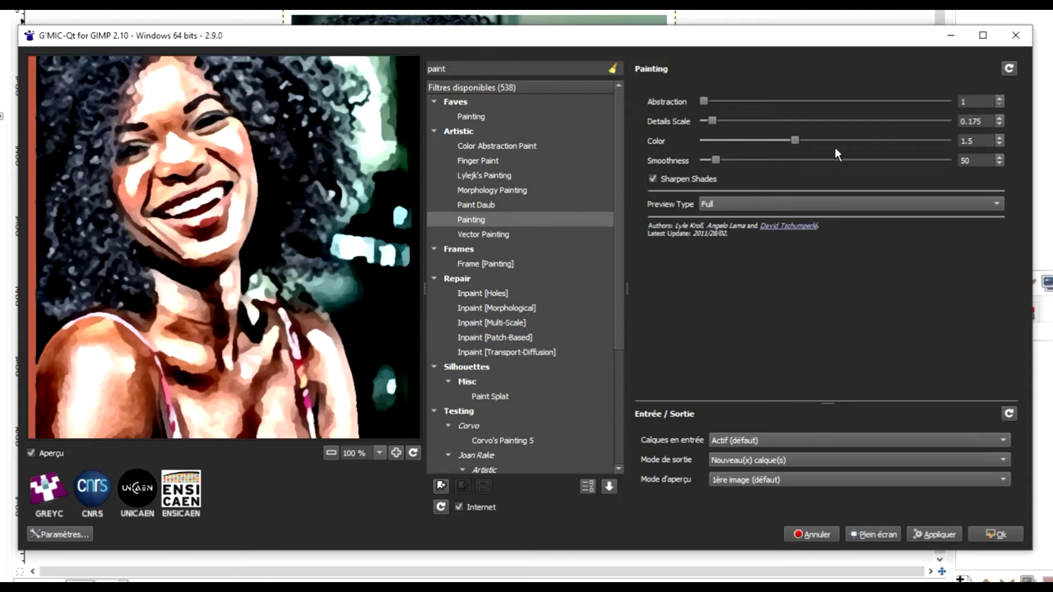
pyautogui.moveTo(795, 140); pyautogui.dragTo(590, 183)
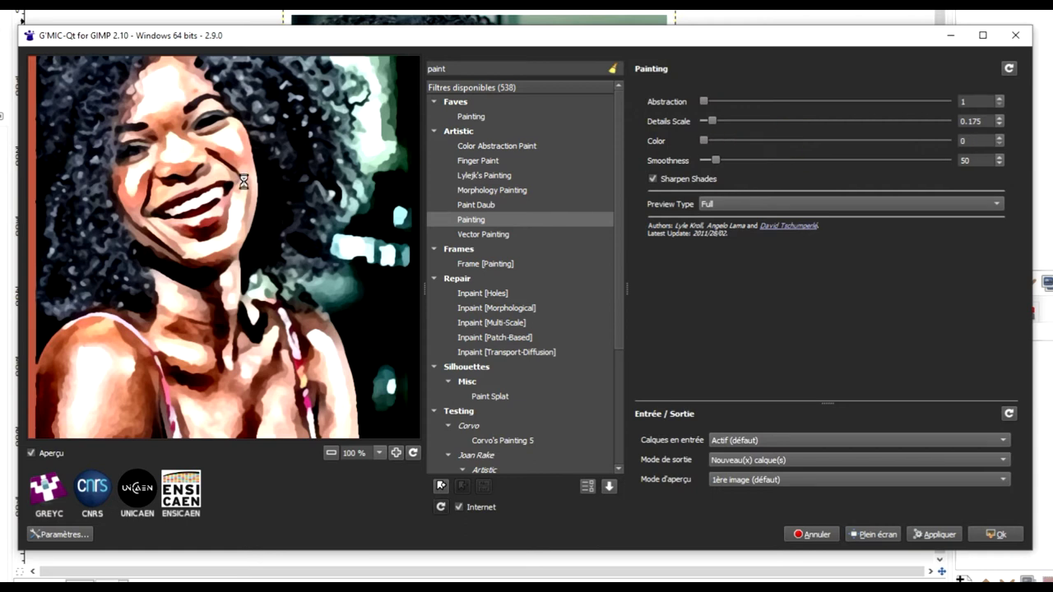
pyautogui.moveTo(704, 140); pyautogui.dragTo(950, 141)
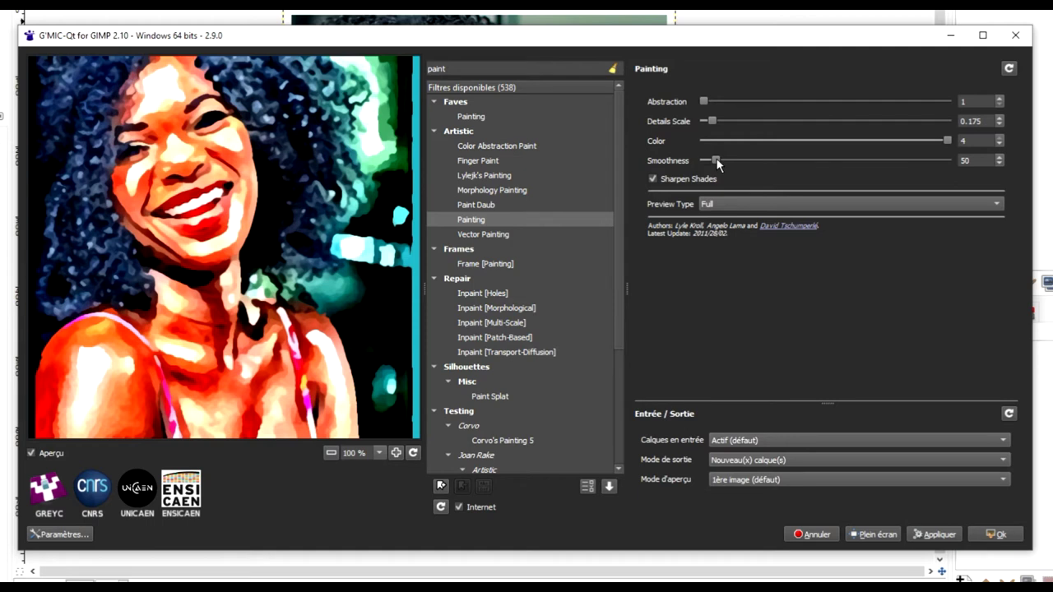
# - Set Smoothness to 161 and compare the preview with Sharpen Shades on and off
pyautogui.moveTo(718, 155); pyautogui.dragTo(744, 161)
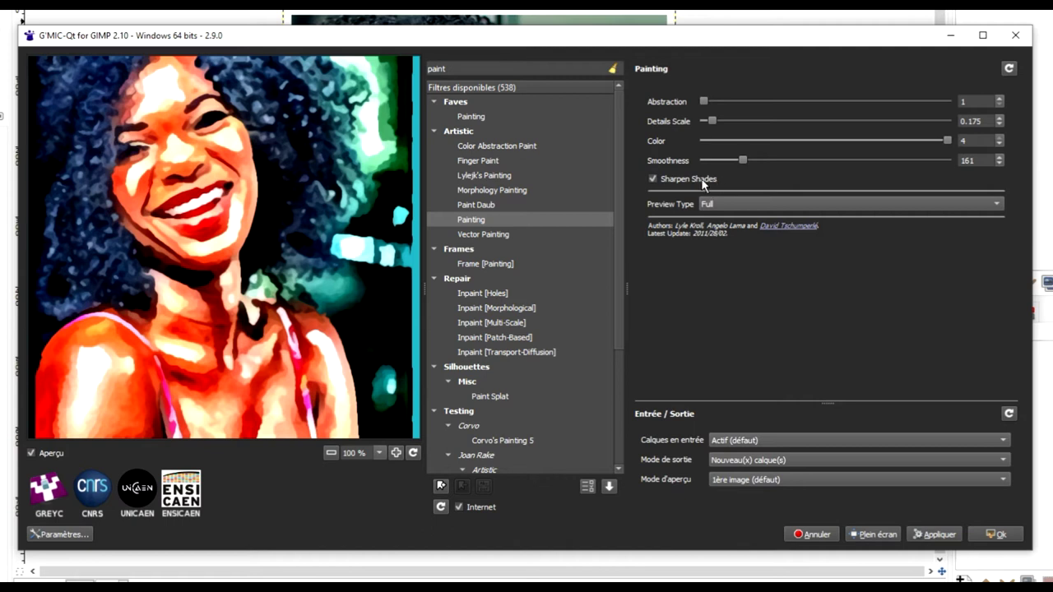
pyautogui.click(654, 179)
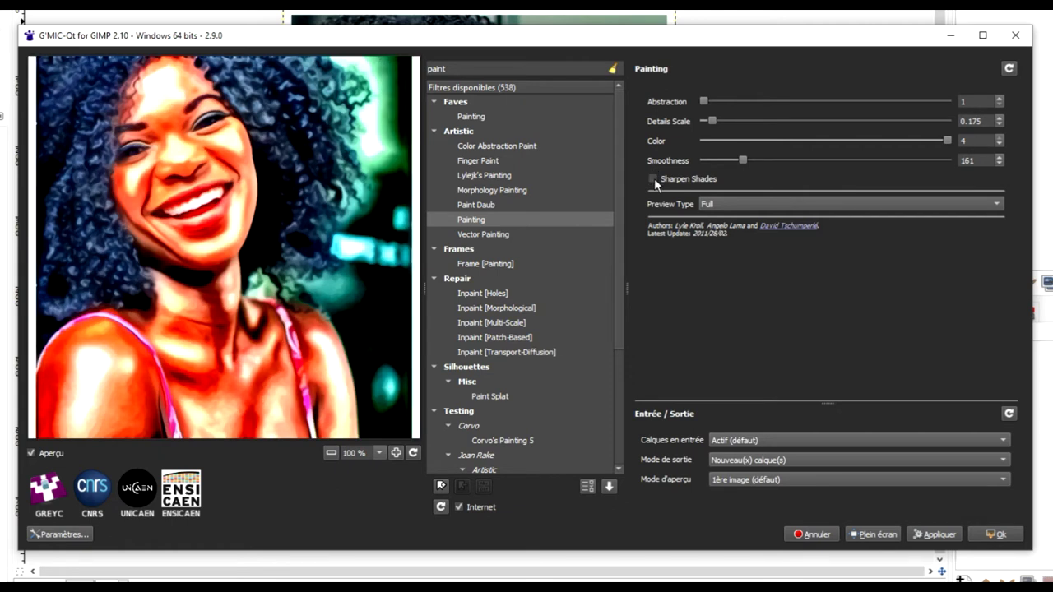
pyautogui.click(653, 179)
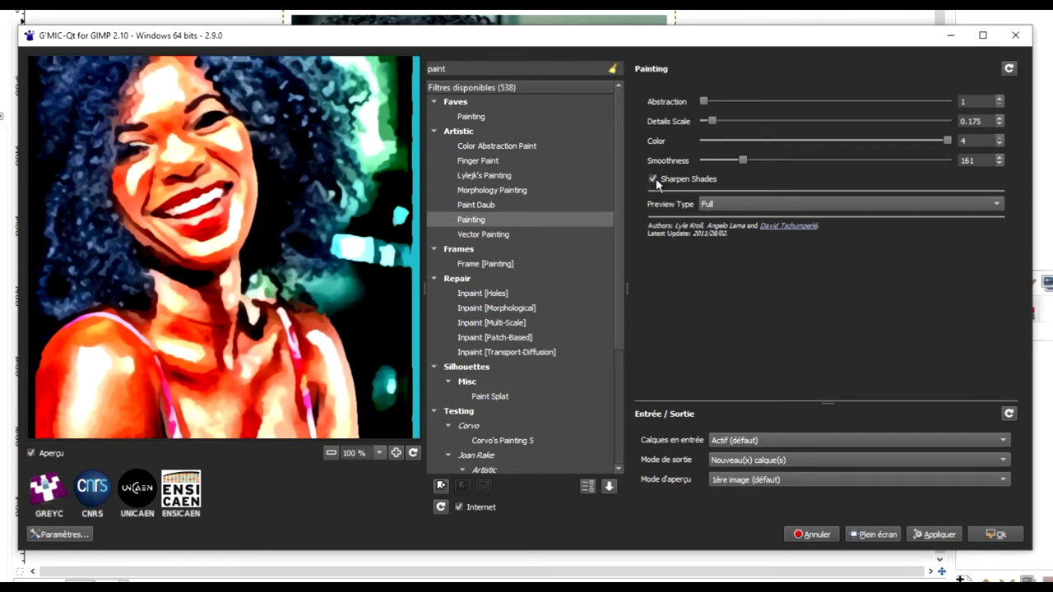
pyautogui.click(655, 178)
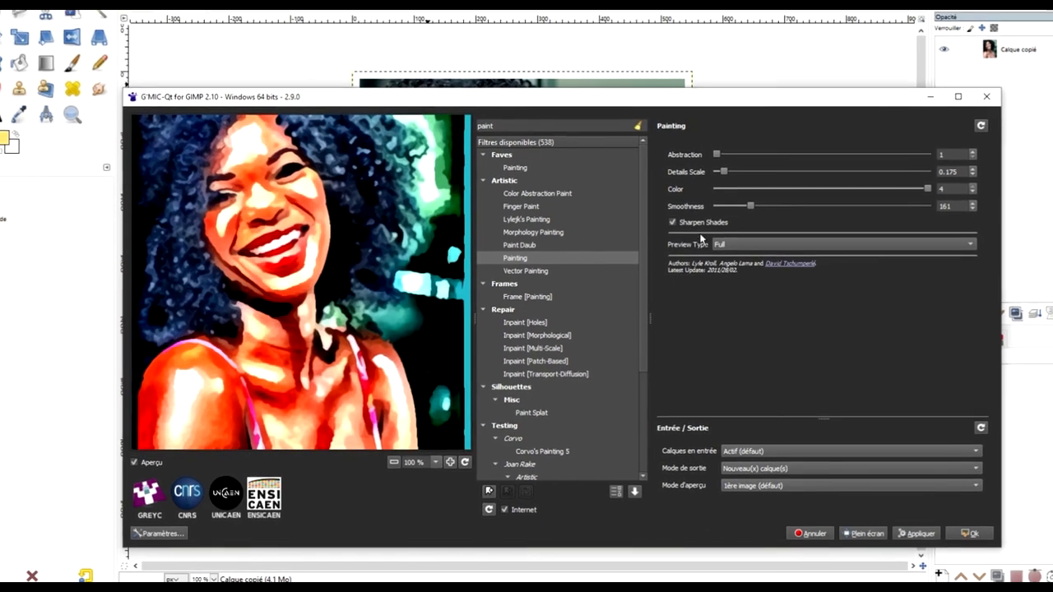
# - Disable Sharpen Shades and apply the Painting filter with output mode set to new layer
pyautogui.click(670, 219)
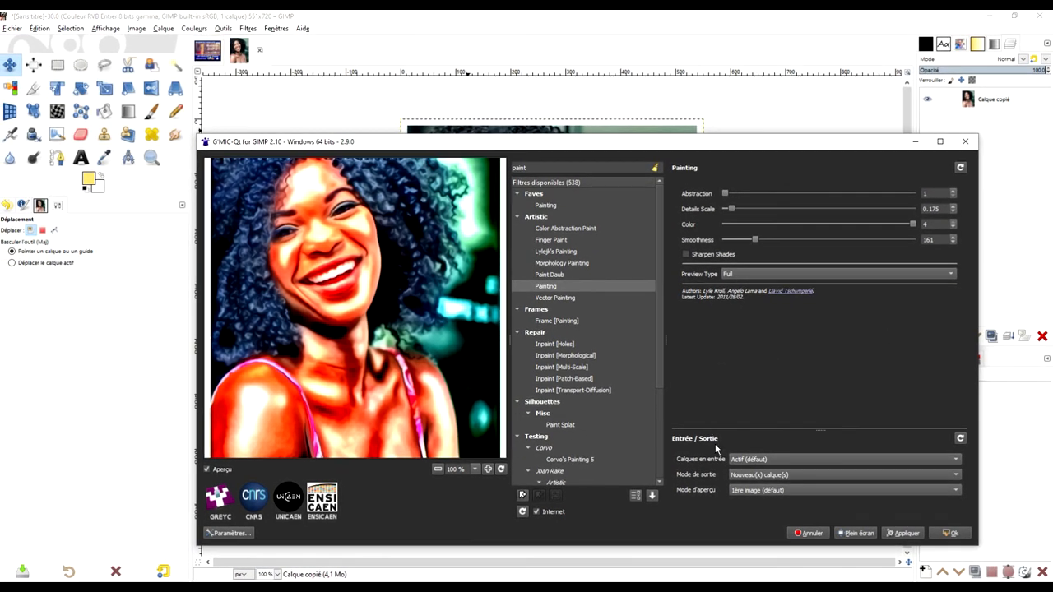
pyautogui.moveTo(783, 142); pyautogui.dragTo(706, 89)
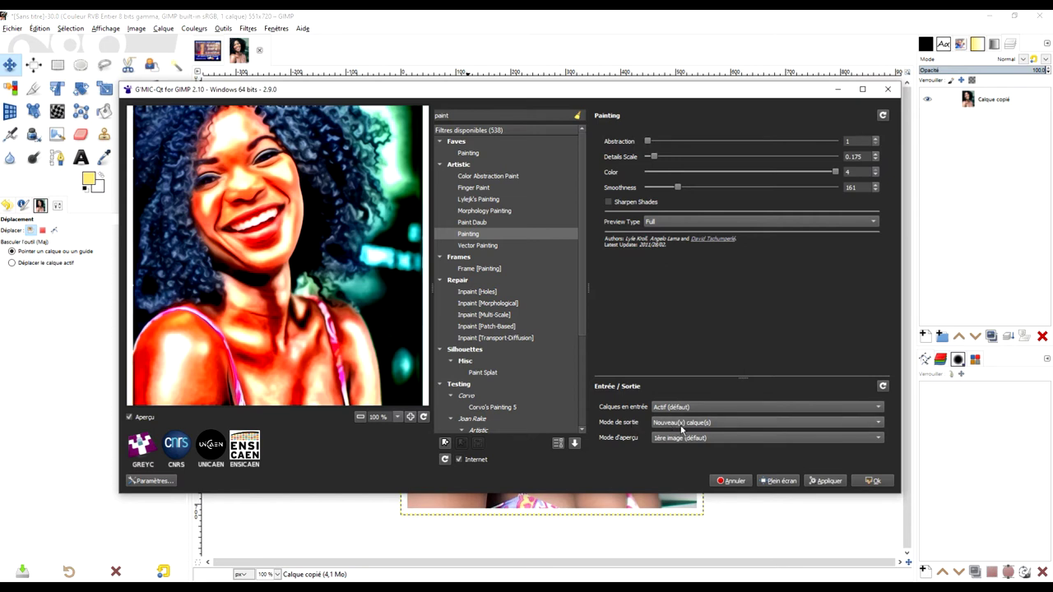
pyautogui.click(682, 427)
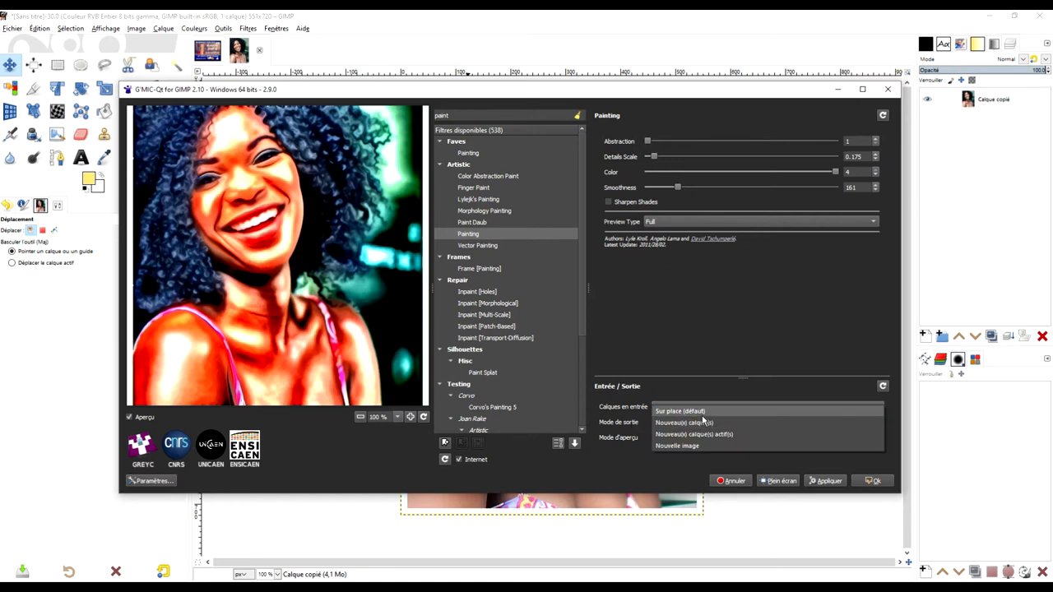
pyautogui.click(697, 423)
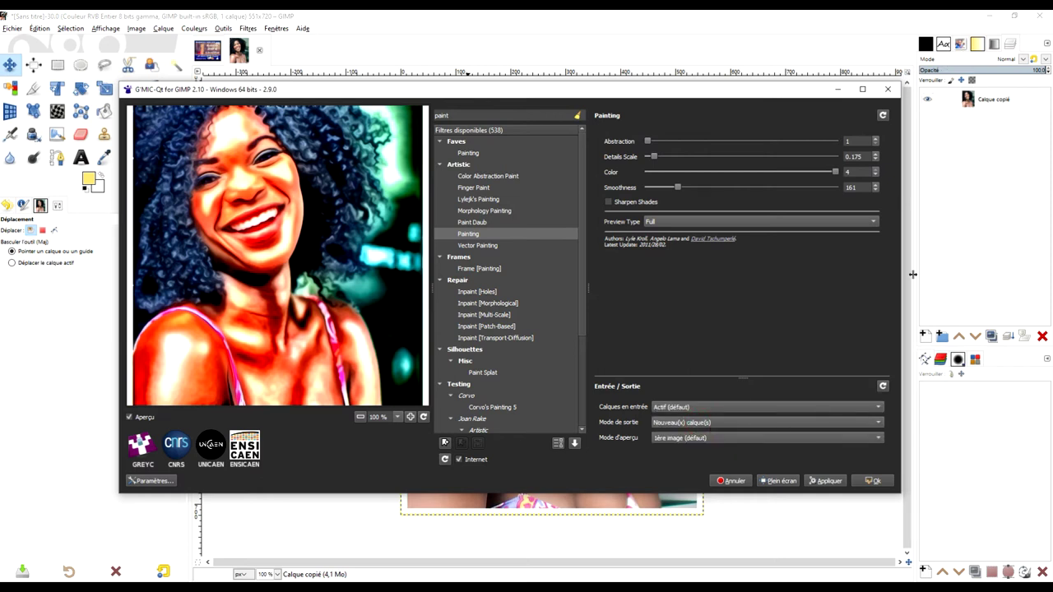
pyautogui.click(875, 482)
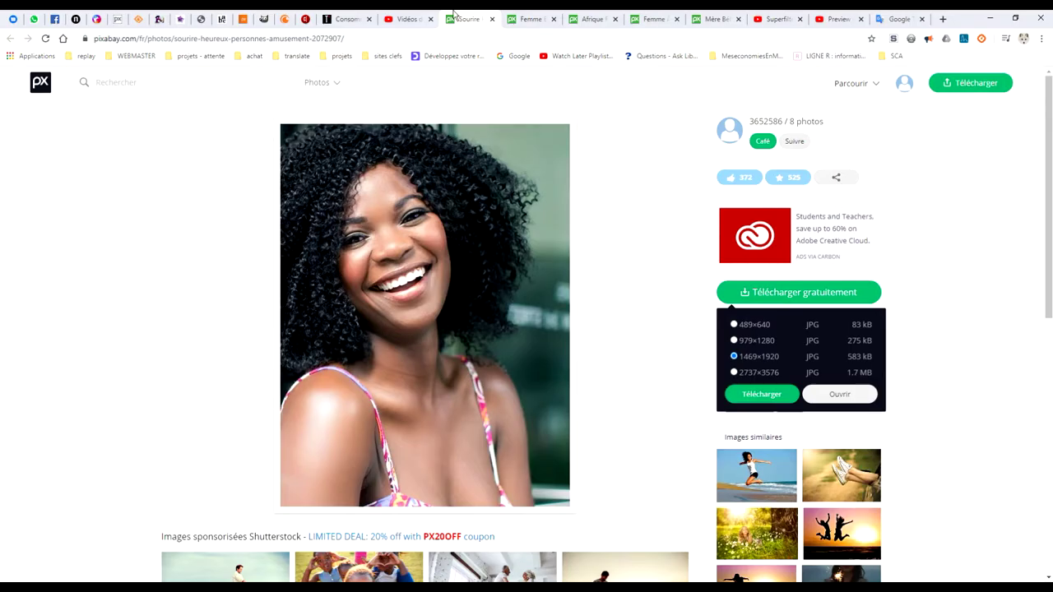
# - Copy the next woman's Pixabay photo, paste it as a new image, and repeat the Painting filter
pyautogui.click(519, 18)
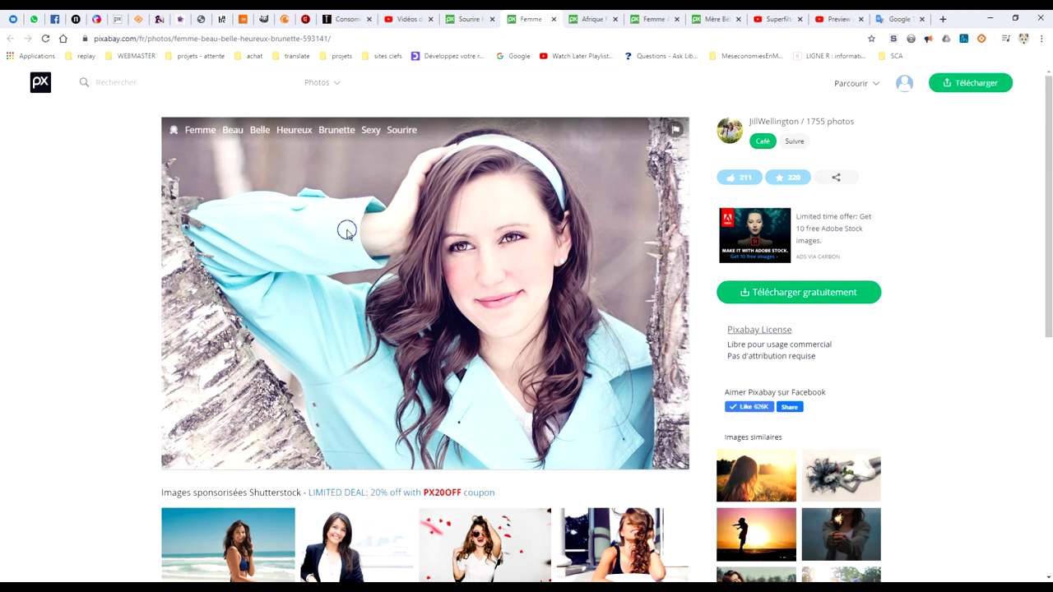
pyautogui.rightClick(350, 229)
pyautogui.click(378, 266)
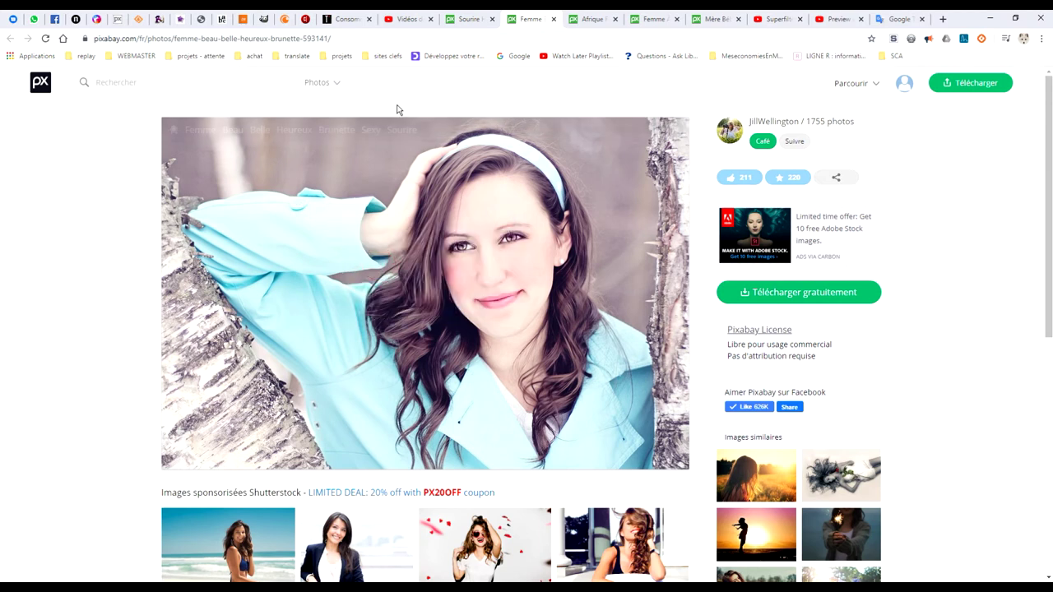
pyautogui.hotkey('alt', 'Tab')
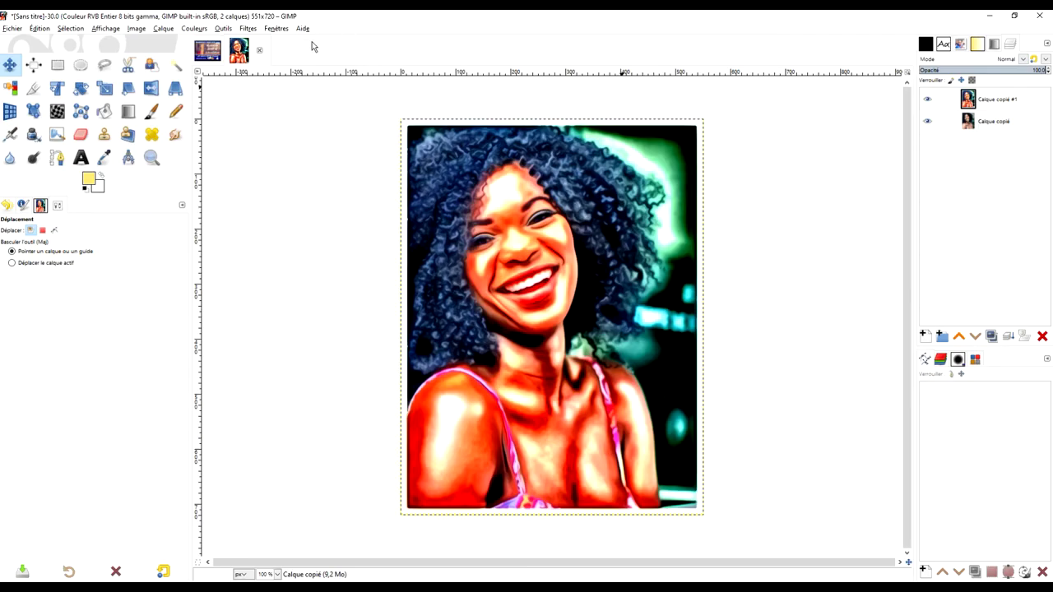
pyautogui.click(40, 28)
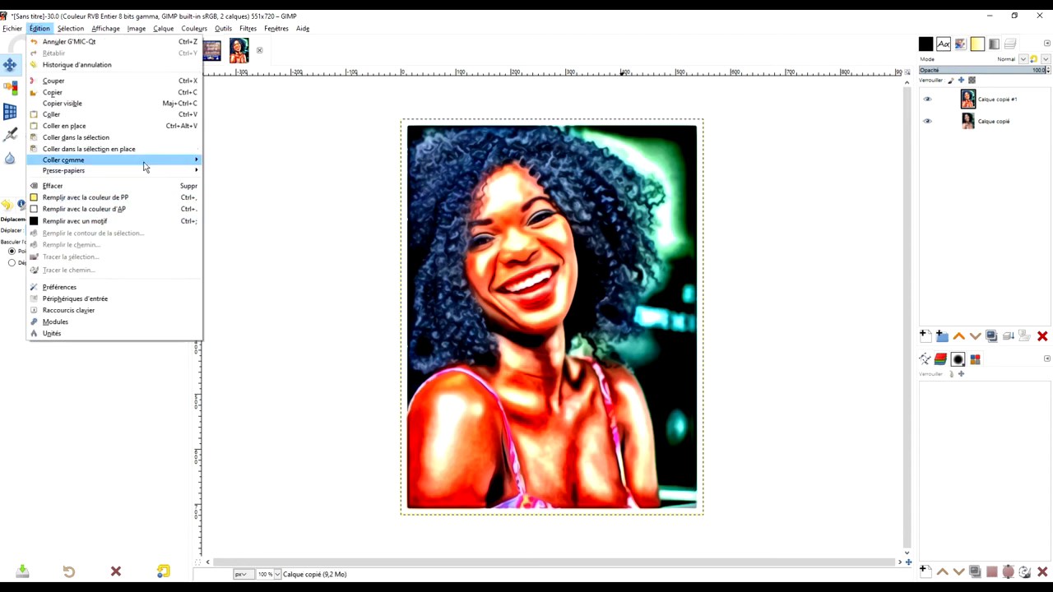
pyautogui.moveTo(64, 159)
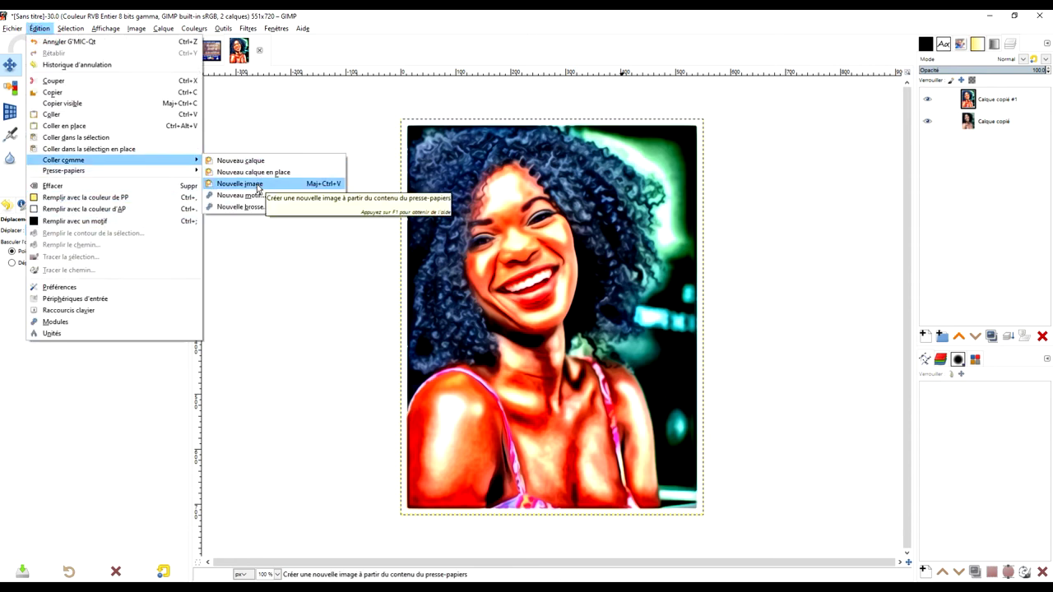
pyautogui.click(247, 184)
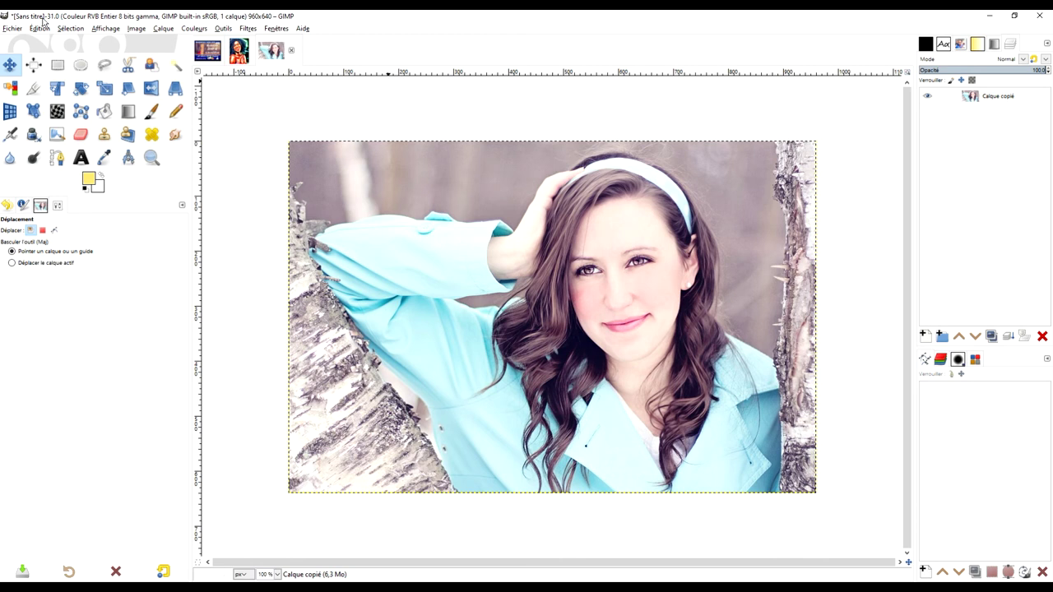
pyautogui.click(246, 28)
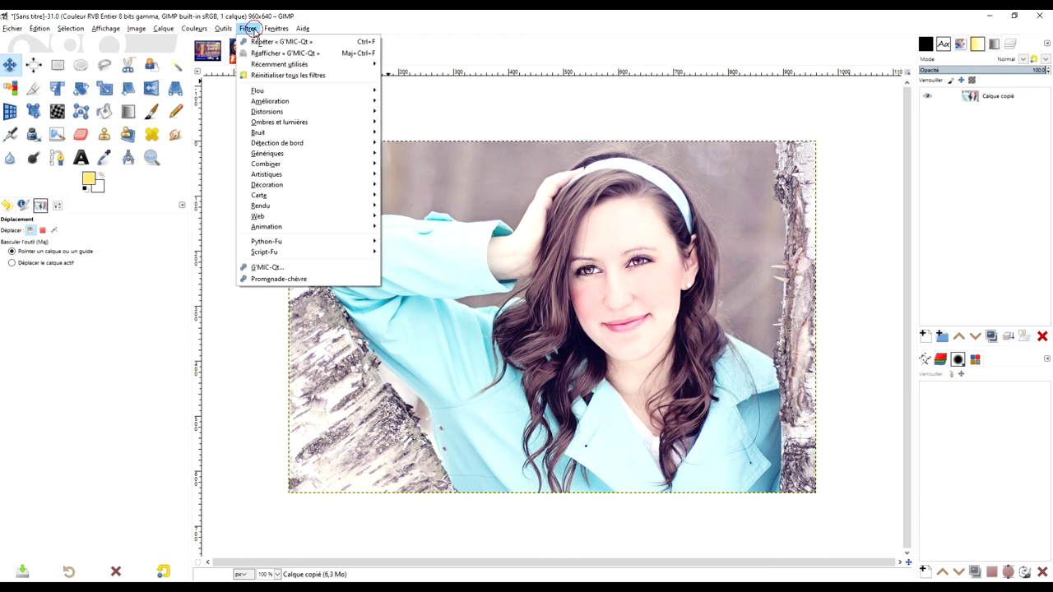
pyautogui.click(303, 43)
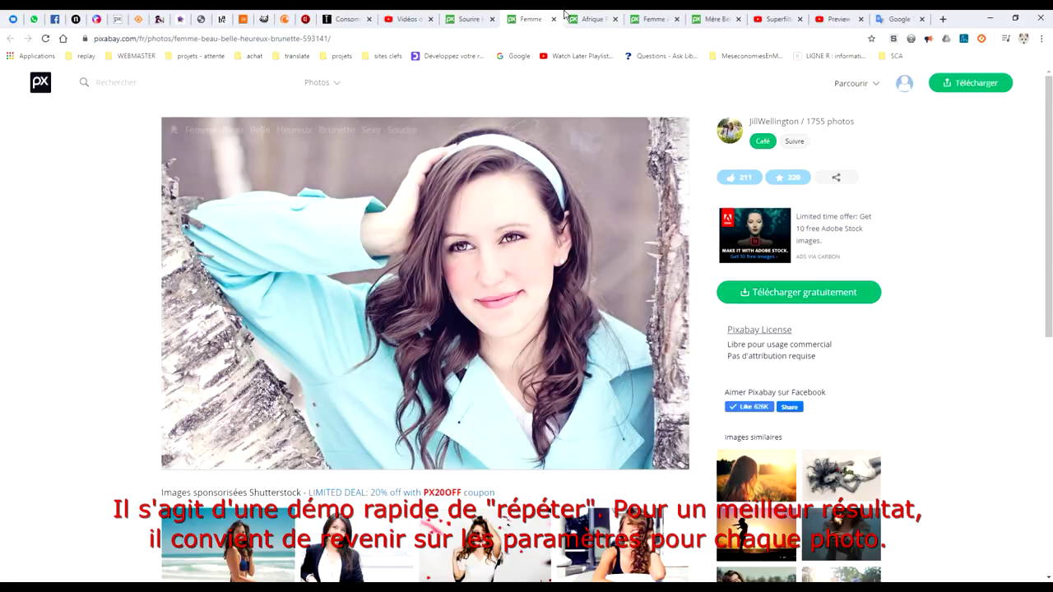
# - Copy the two sisters' Afrique photo into GIMP as a new image and repeat the Painting filter
pyautogui.click(588, 18)
pyautogui.rightClick(426, 196)
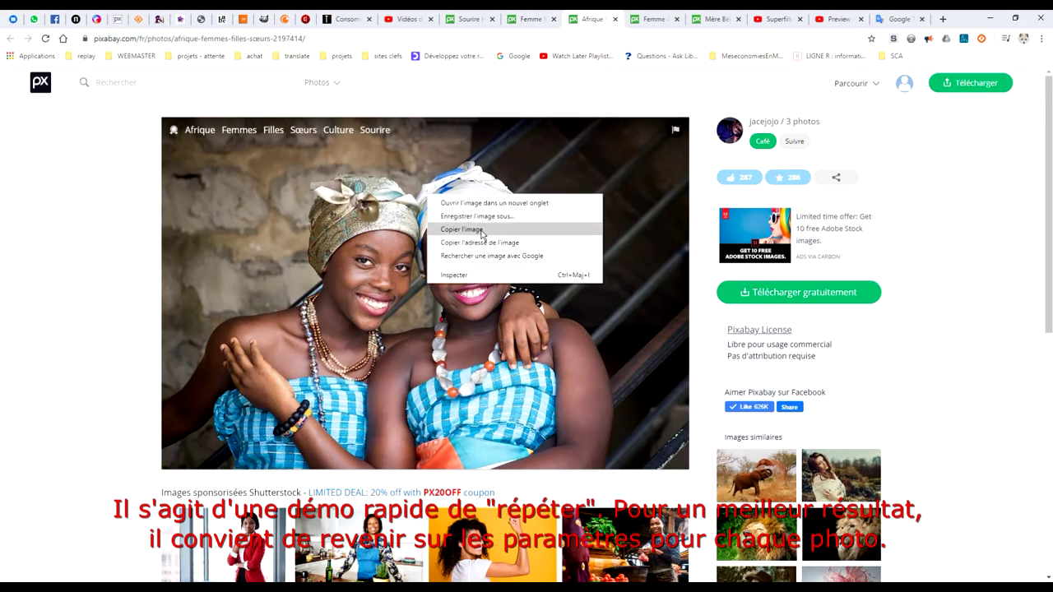
pyautogui.click(477, 231)
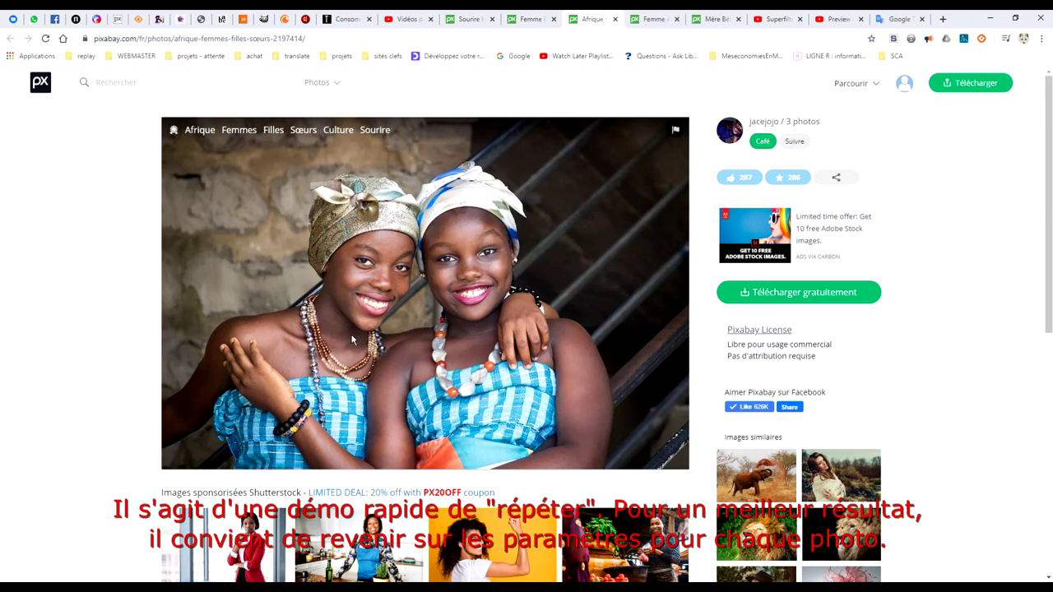
pyautogui.hotkey('alt', 'Tab')
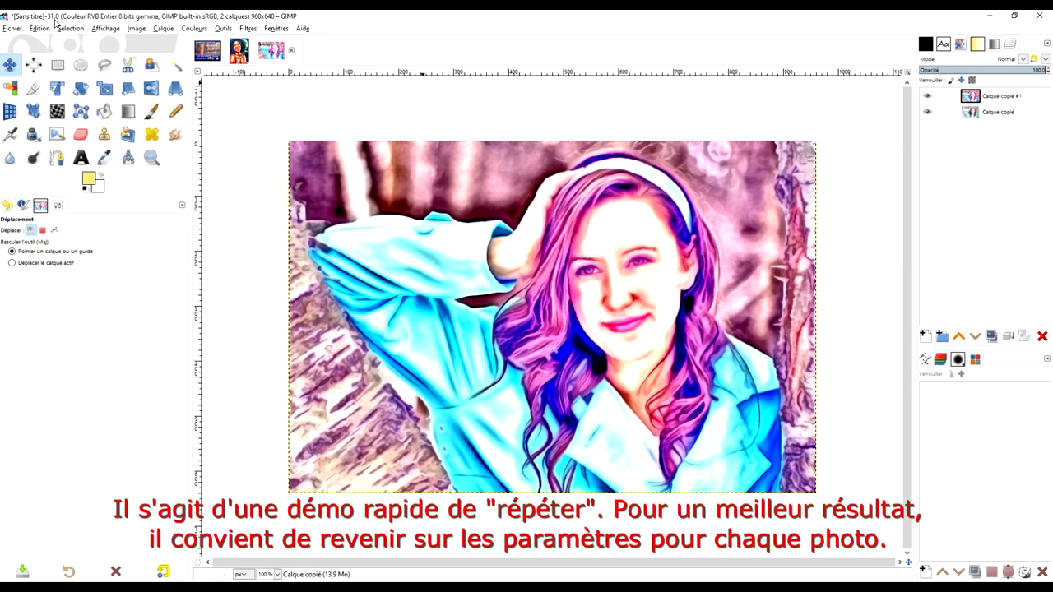
pyautogui.click(41, 30)
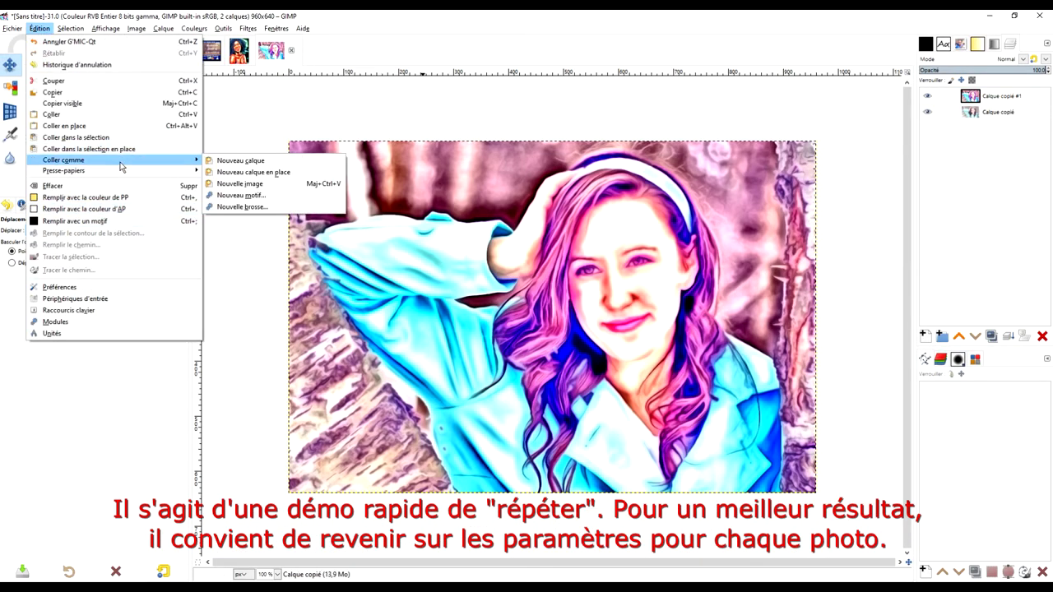
pyautogui.click(239, 183)
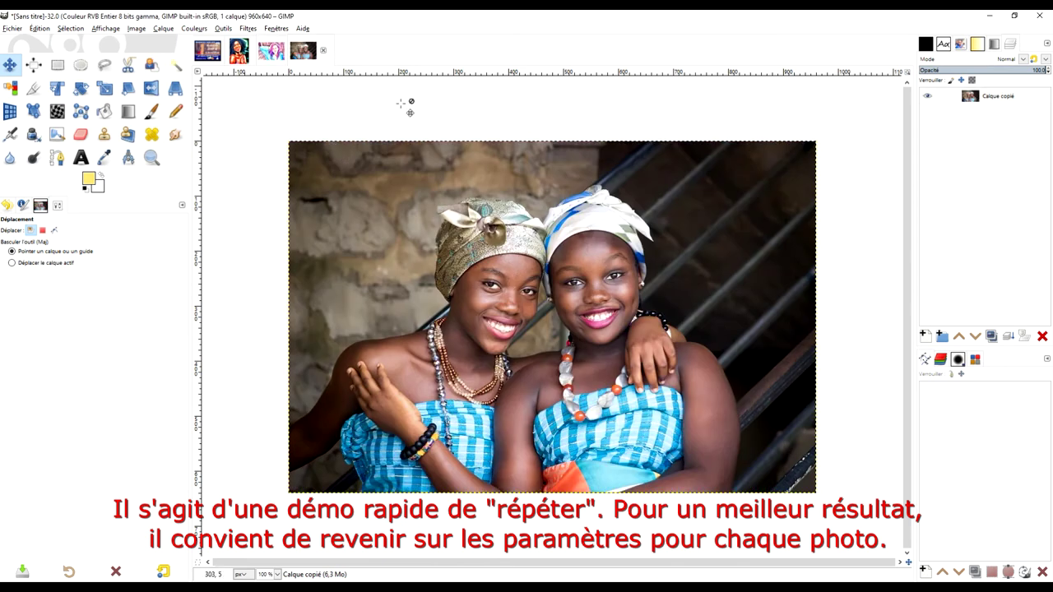
pyautogui.click(248, 28)
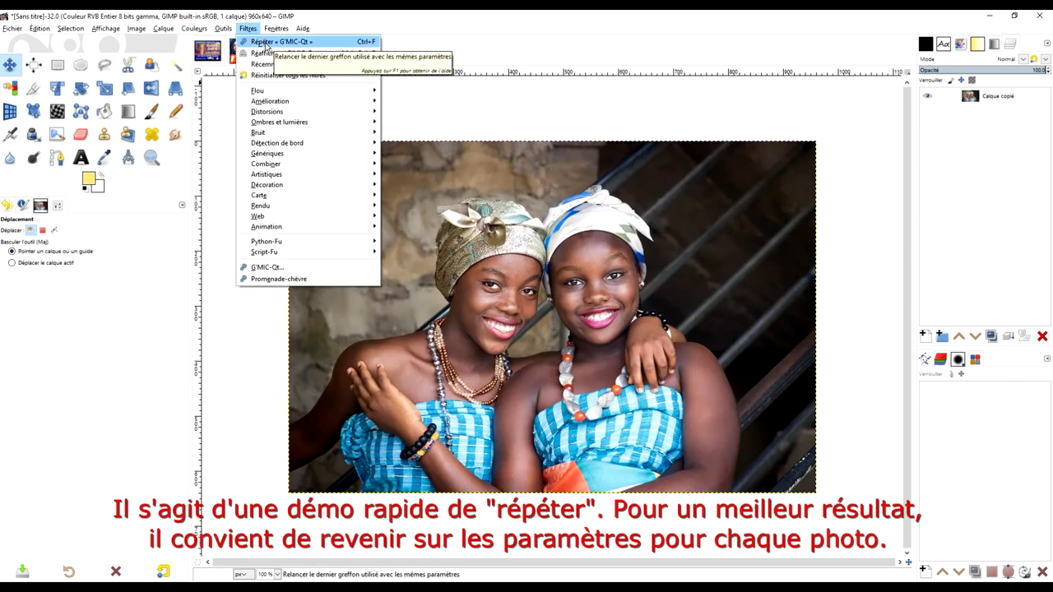
pyautogui.click(266, 41)
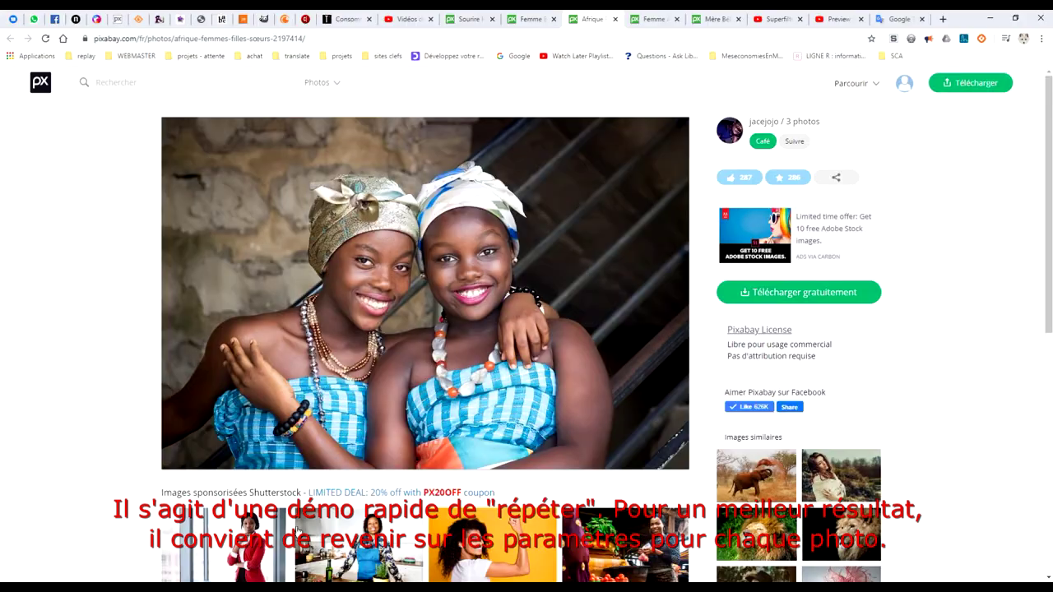
# - Paste the Vietnam woman-by-the-water photo as a new image and repeat the Painting filter
pyautogui.click(662, 19)
pyautogui.rightClick(380, 256)
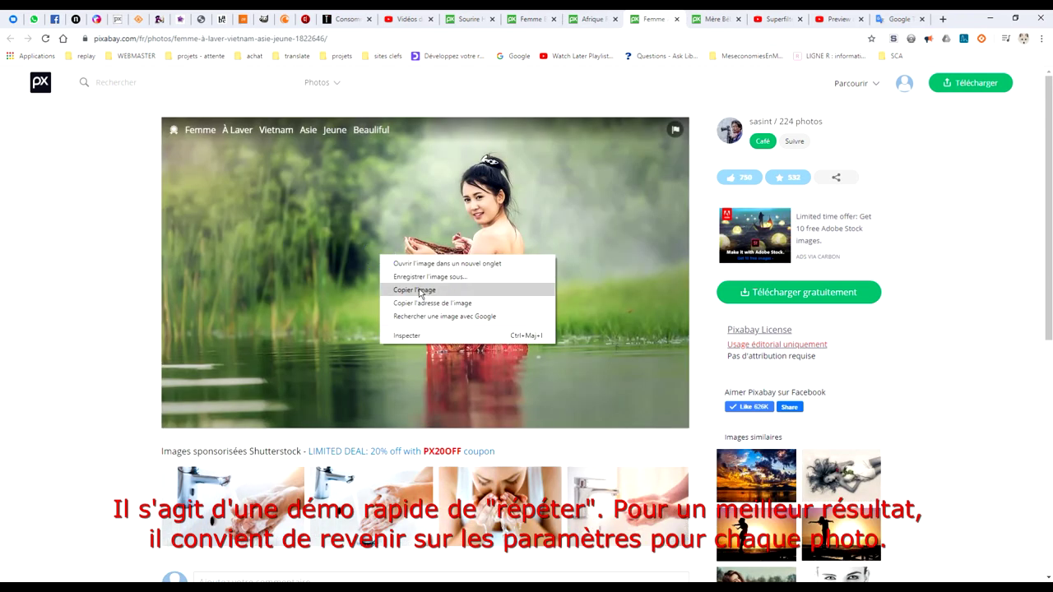
pyautogui.click(420, 291)
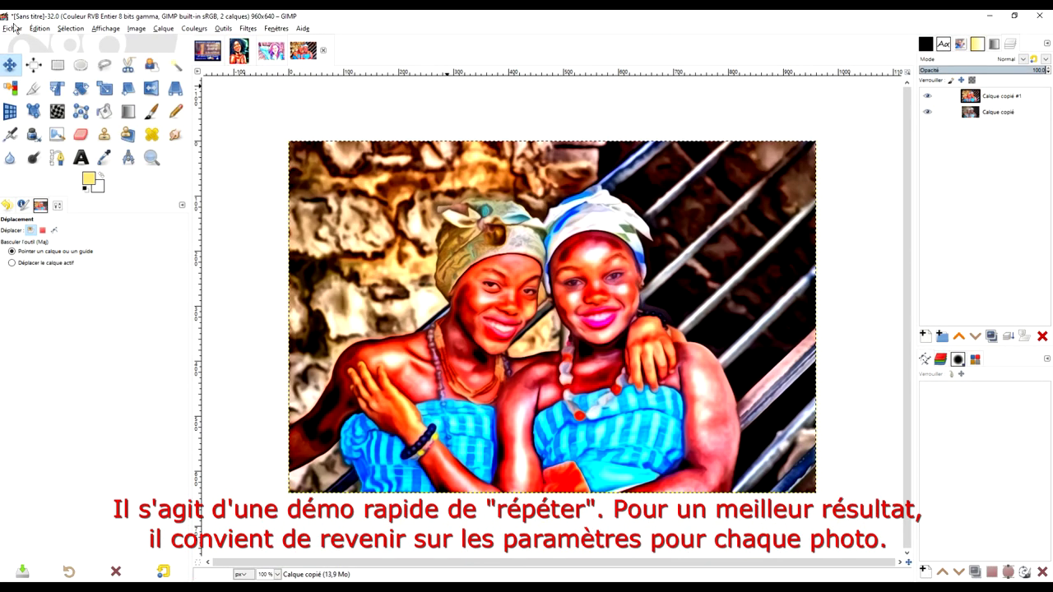
pyautogui.click(38, 28)
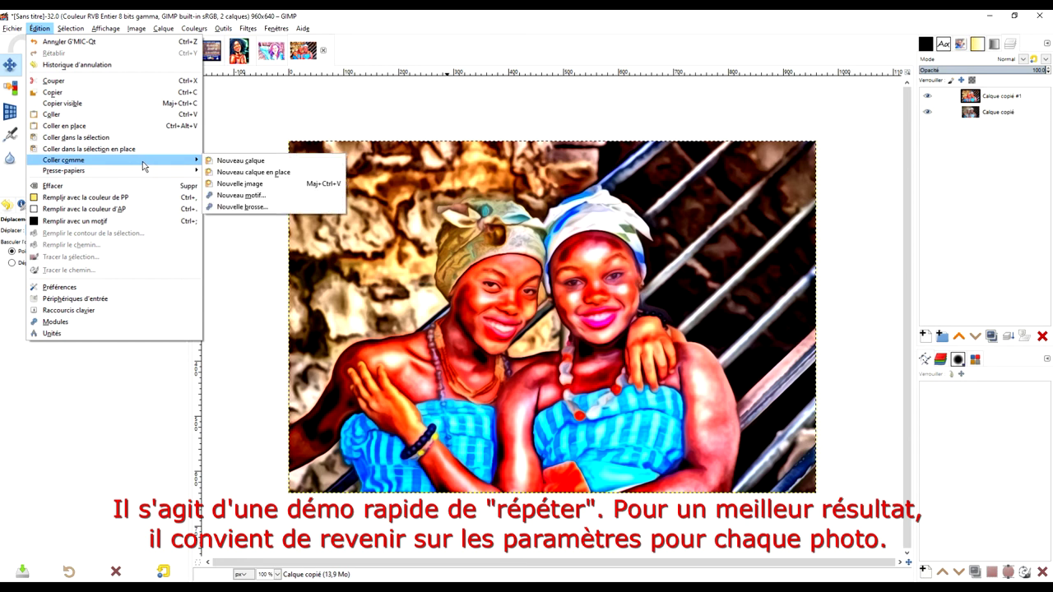
pyautogui.click(263, 185)
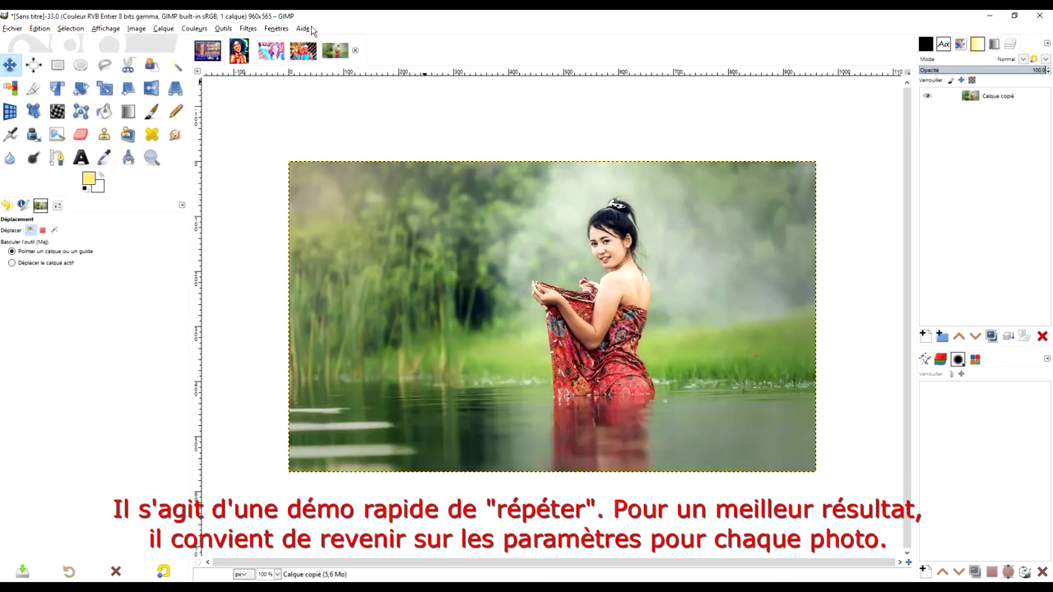
pyautogui.click(248, 28)
pyautogui.click(280, 41)
# - Copy the mother-and-baby photo from Pixabay and paste it as a new 960×640 image
pyautogui.hotkey('alt', 'Tab')
pyautogui.hotkey('alt', 'Left')
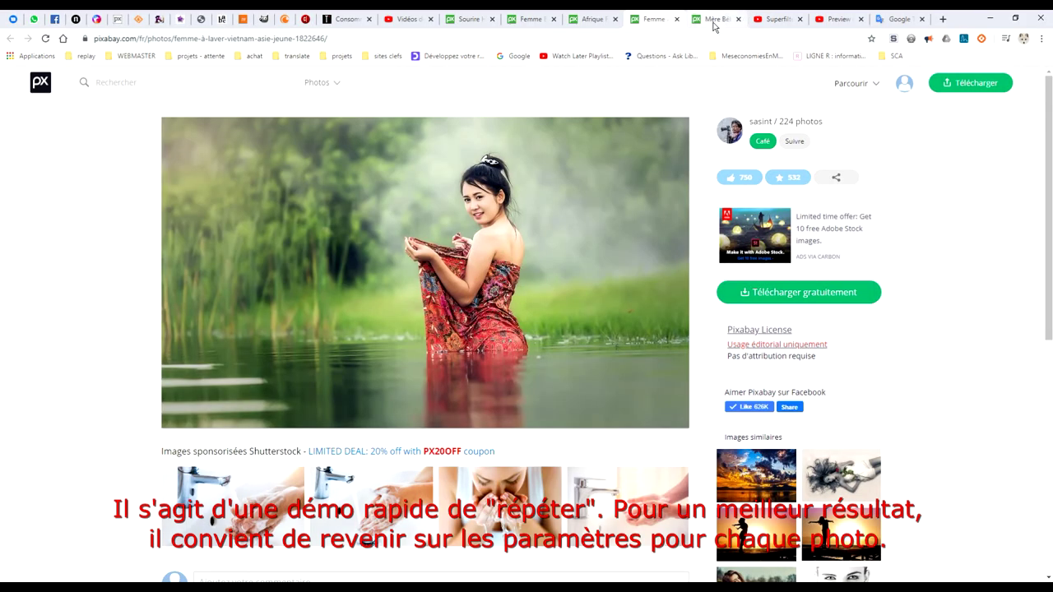
pyautogui.rightClick(372, 212)
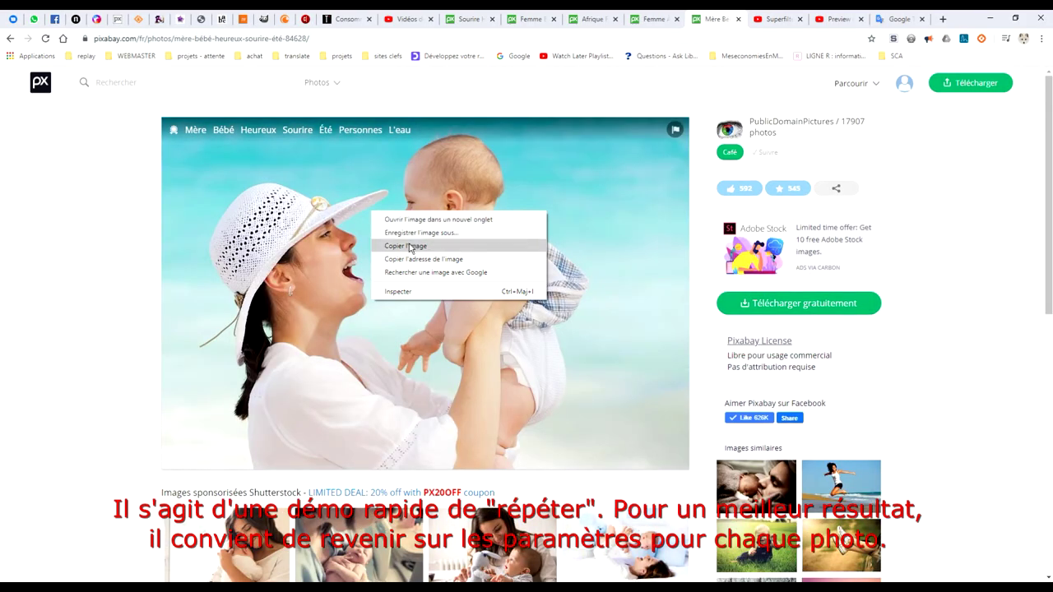
pyautogui.click(411, 246)
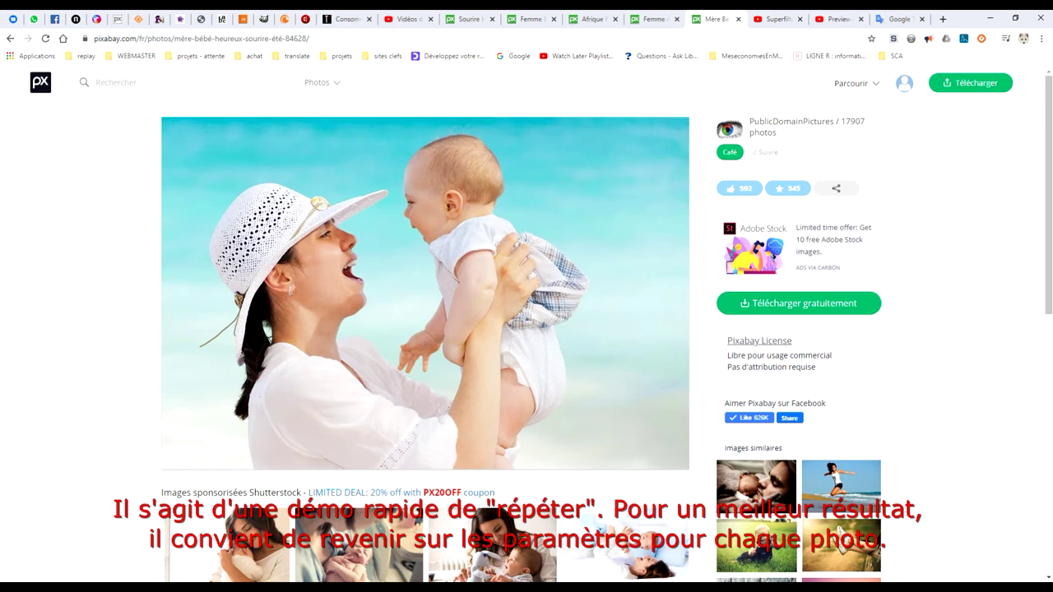
pyautogui.hotkey('alt', 'Tab')
pyautogui.click(41, 31)
pyautogui.moveTo(63, 160)
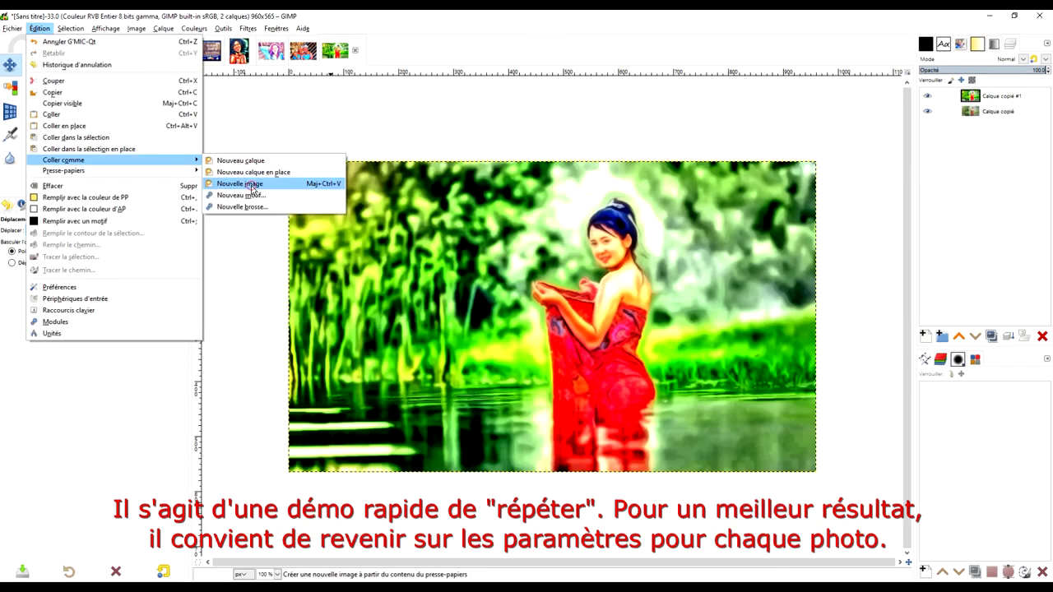
pyautogui.click(252, 183)
pyautogui.click(248, 28)
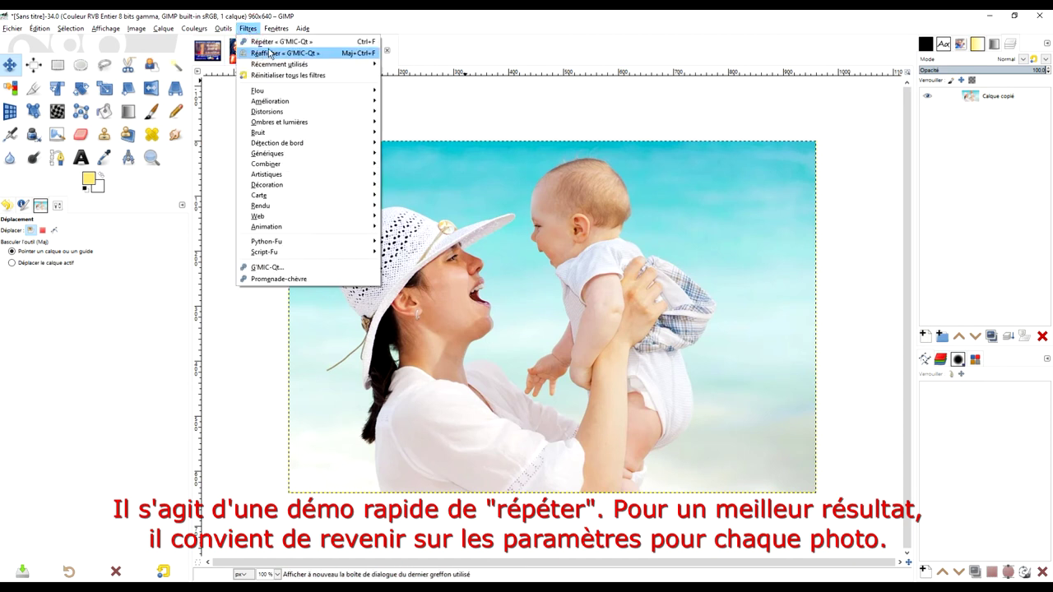
# - Repeat the Painting filter, then brush a straight cyan size-51 line across the top edge
pyautogui.click(272, 41)
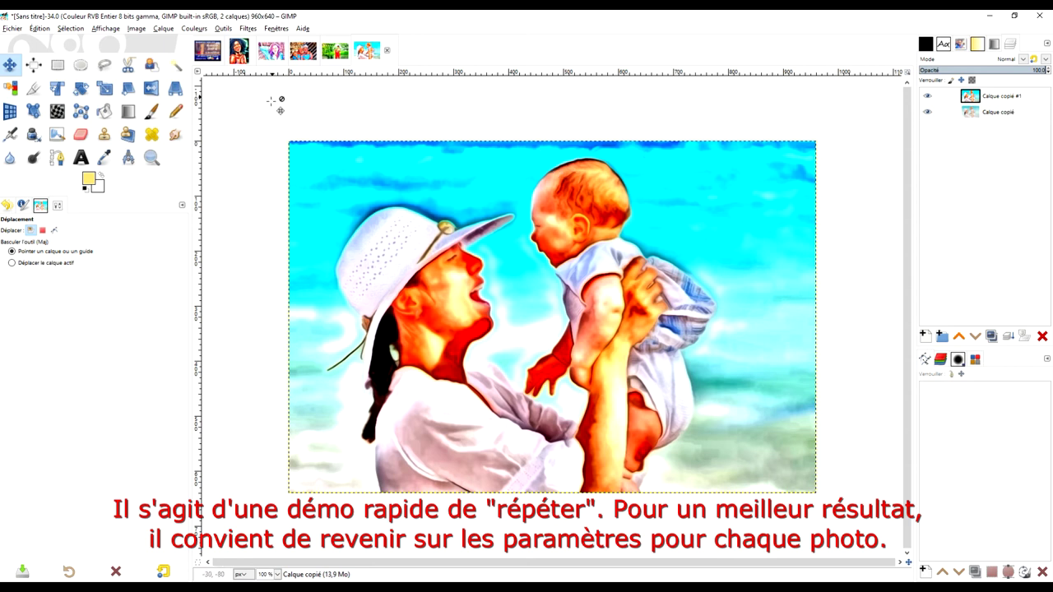
pyautogui.press('pageup')
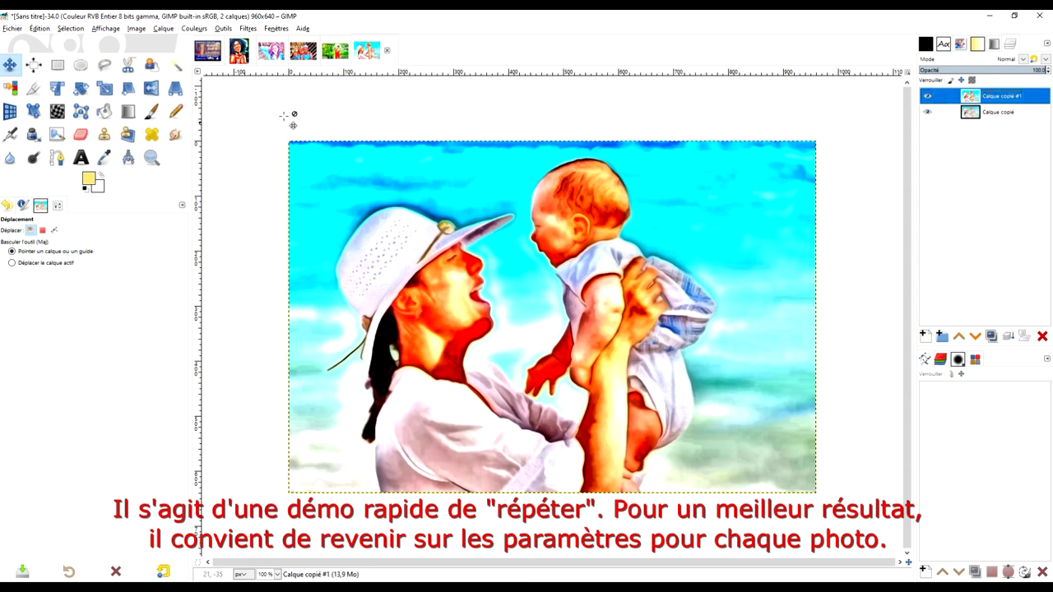
pyautogui.click(151, 110)
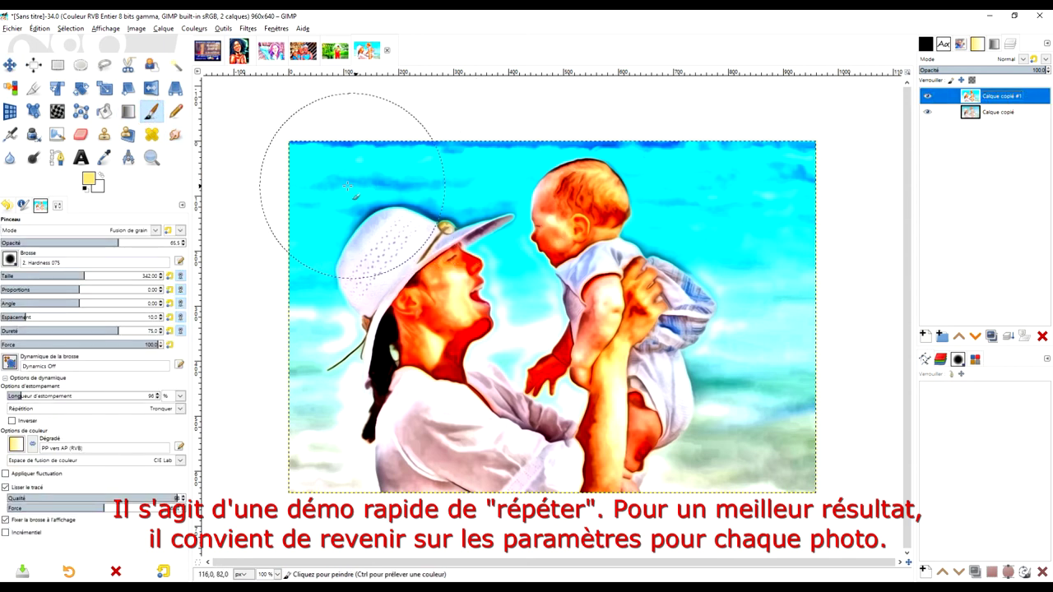
pyautogui.click(33, 275)
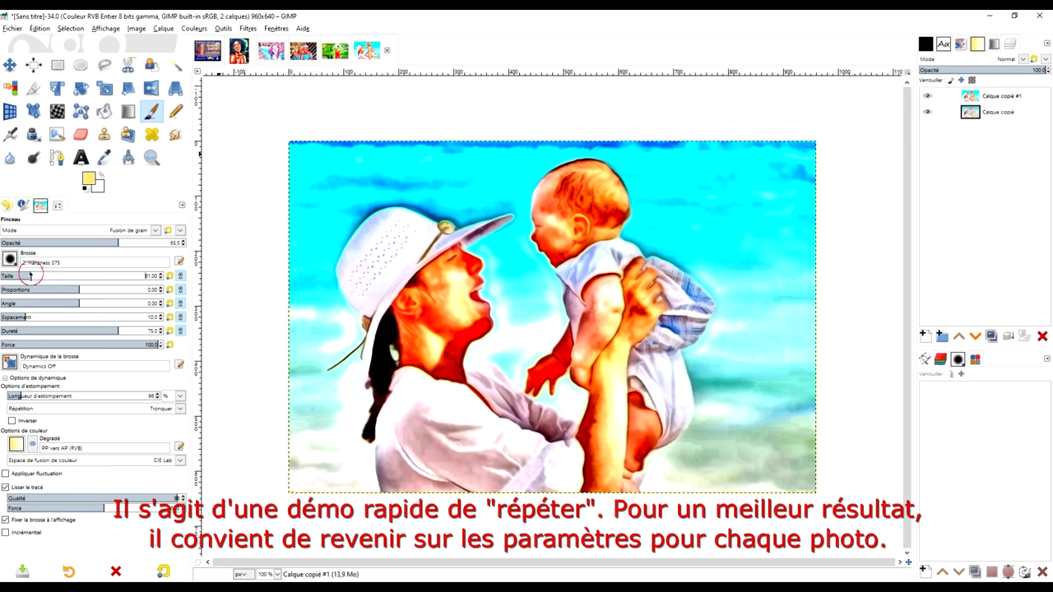
pyautogui.keyDown('ctrl'); pyautogui.click(297, 161); pyautogui.keyUp('ctrl')
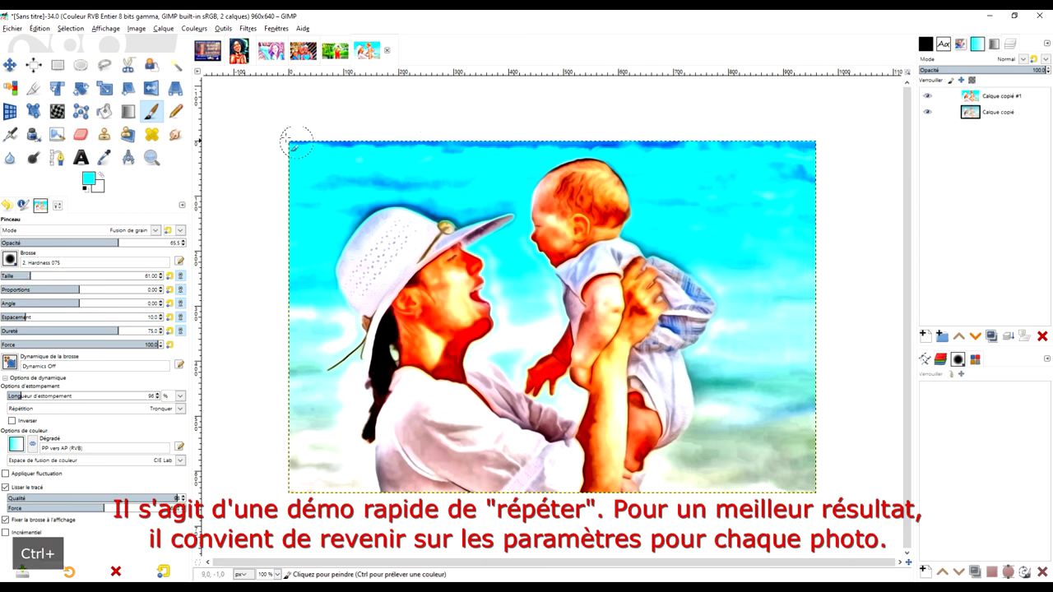
pyautogui.click(286, 144)
pyautogui.keyDown('shift'); pyautogui.click(849, 144); pyautogui.keyUp('shift')
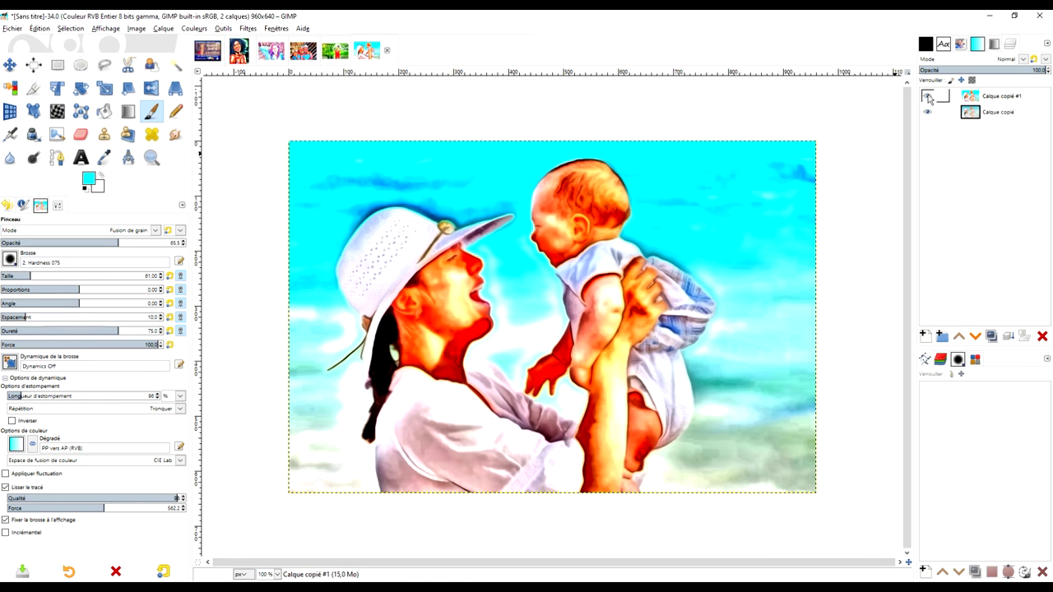
# - On the woman-in-water image, try lower painted-layer opacities, then reset it to 100
pyautogui.click(928, 97)
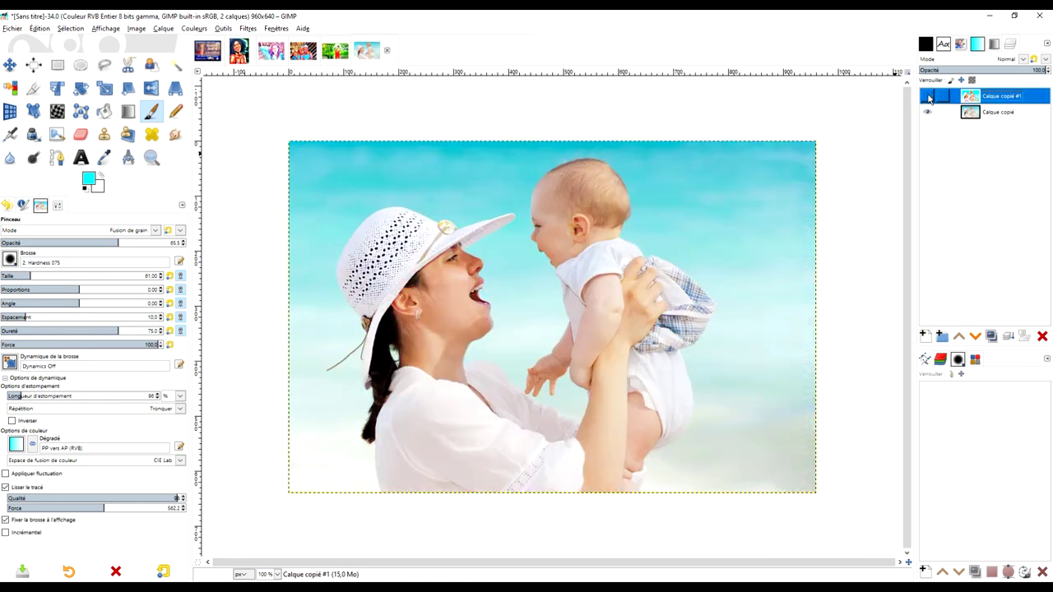
pyautogui.click(928, 97)
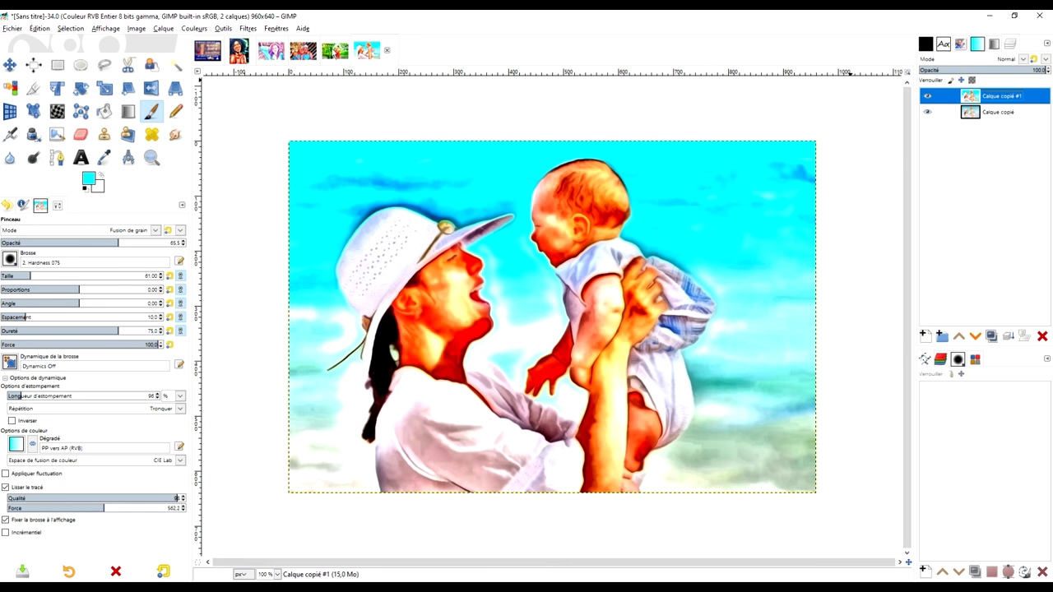
pyautogui.hotkey('alt', '5')
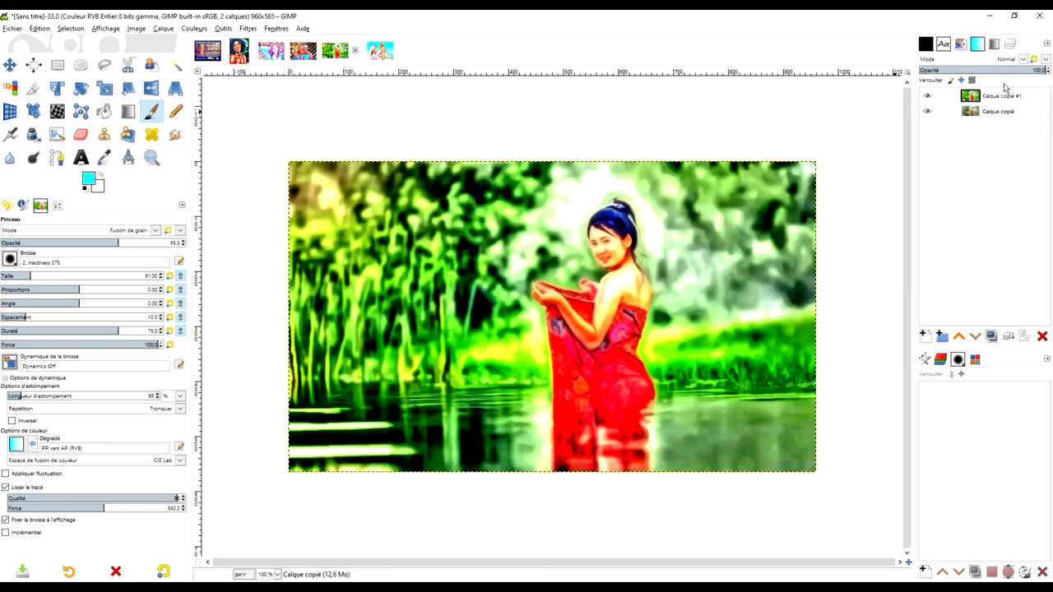
pyautogui.click(1023, 70)
pyautogui.moveTo(1005, 70)
pyautogui.mouseDown()
pyautogui.moveTo(937, 72)
pyautogui.moveTo(1020, 72)
pyautogui.mouseUp()
pyautogui.click(992, 72)
pyautogui.write('100')
pyautogui.press('Return')
# - Fade the woman-in-water painted layer to about 80 opacity, compare, then view the two-women image
pyautogui.click(999, 96)
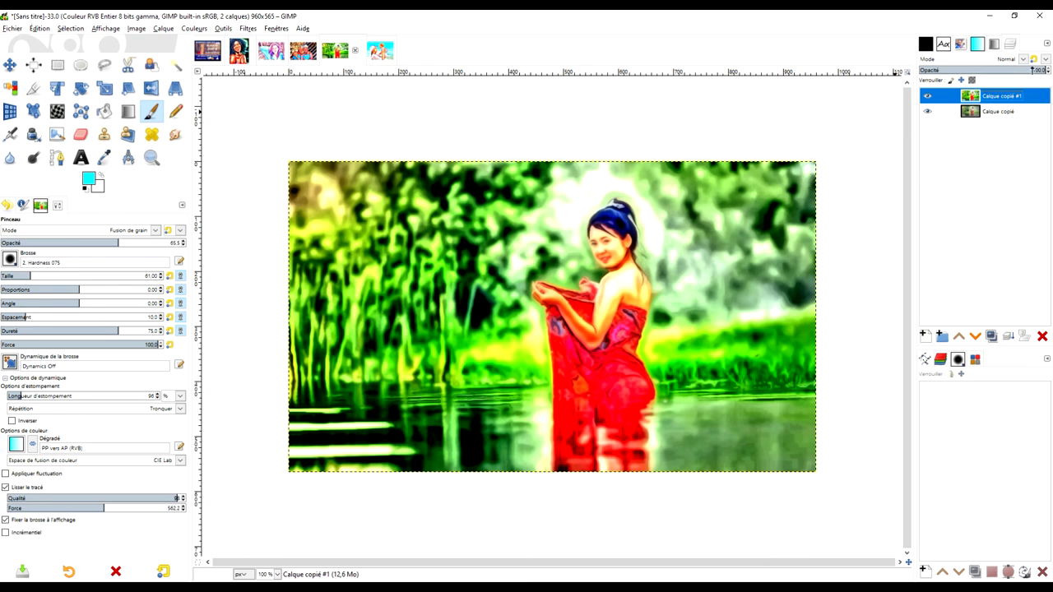
pyautogui.moveTo(1015, 71); pyautogui.dragTo(1019, 71)
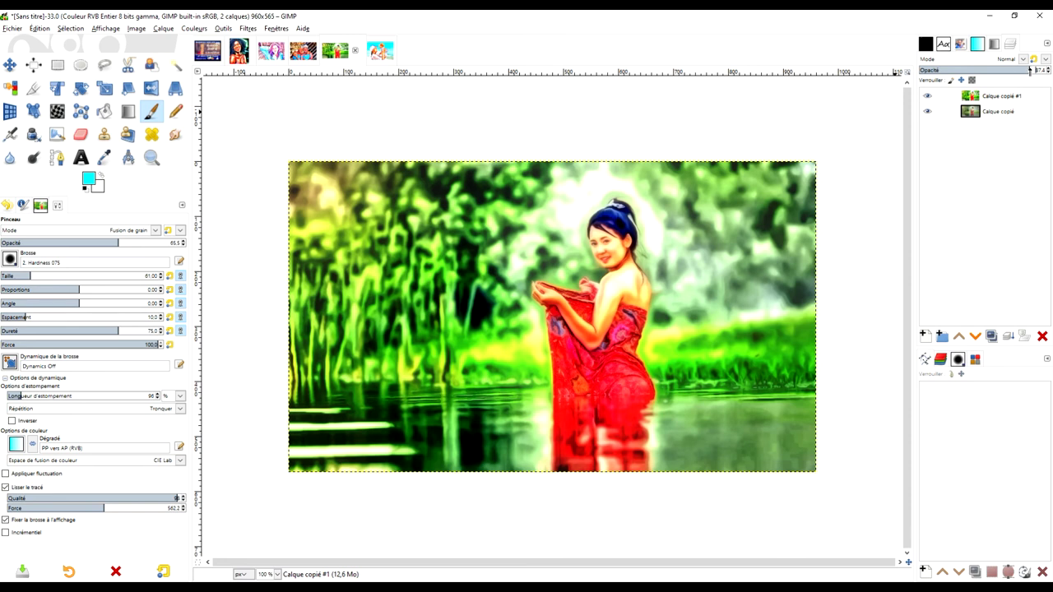
pyautogui.click(928, 96)
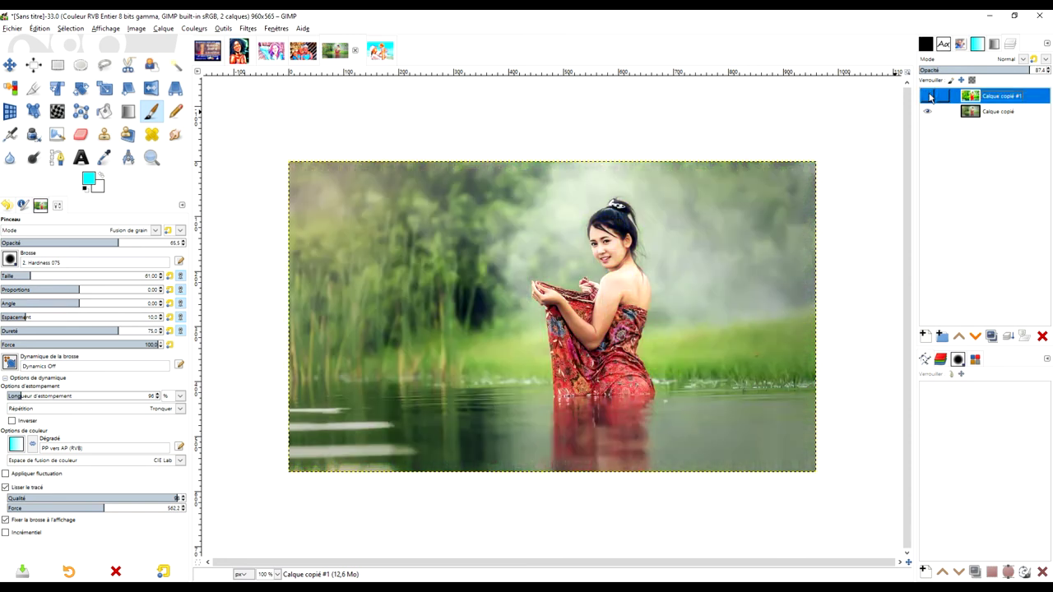
pyautogui.click(927, 96)
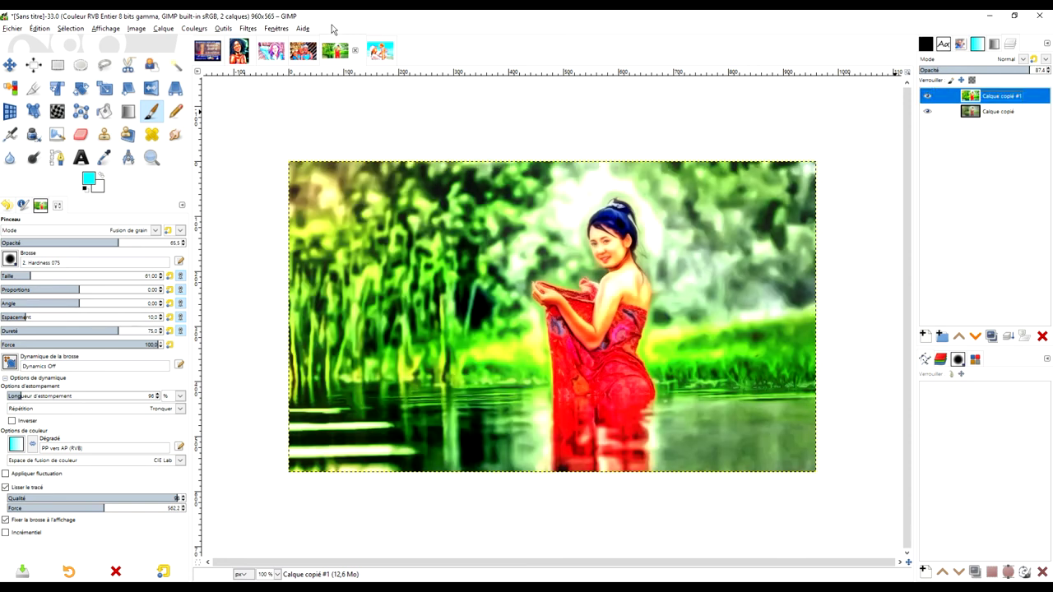
pyautogui.click(302, 51)
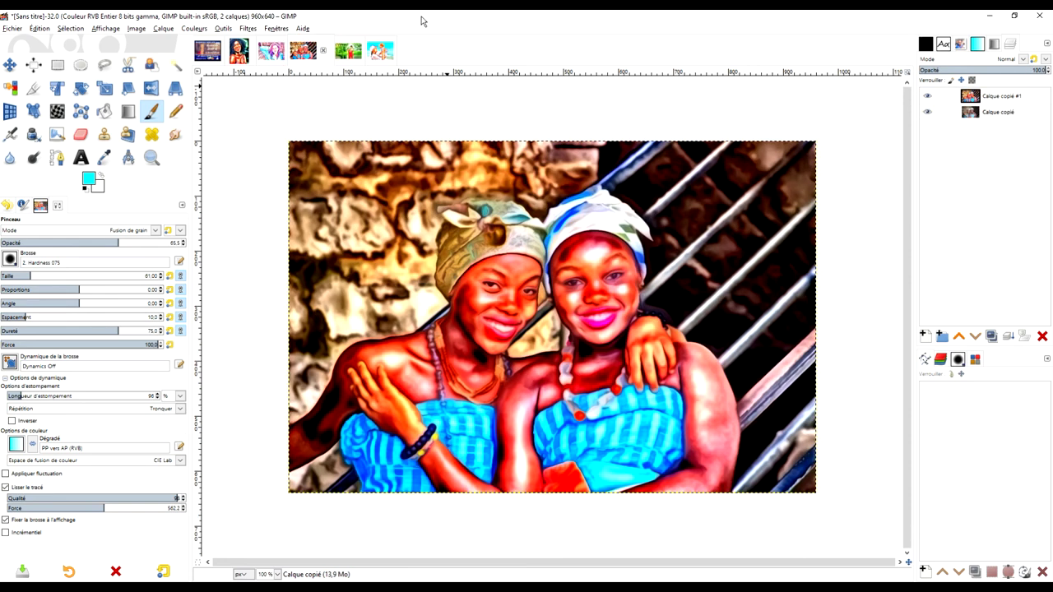
# - Fade the two-women painted top layer to about 84.5 opacity over its original
pyautogui.click(1003, 96)
pyautogui.click(1025, 71)
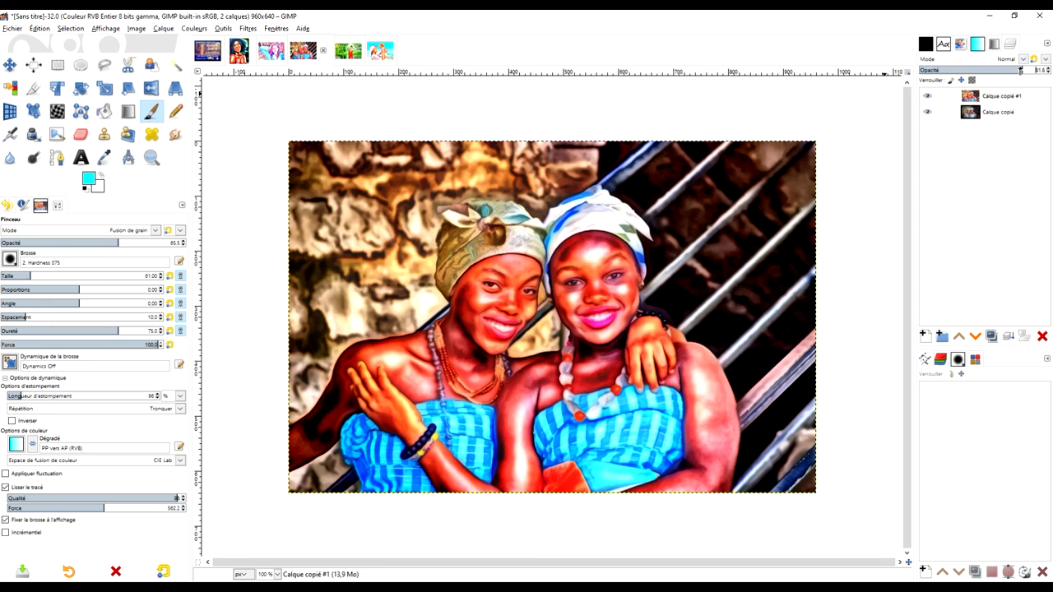
pyautogui.moveTo(1007, 71); pyautogui.dragTo(990, 71)
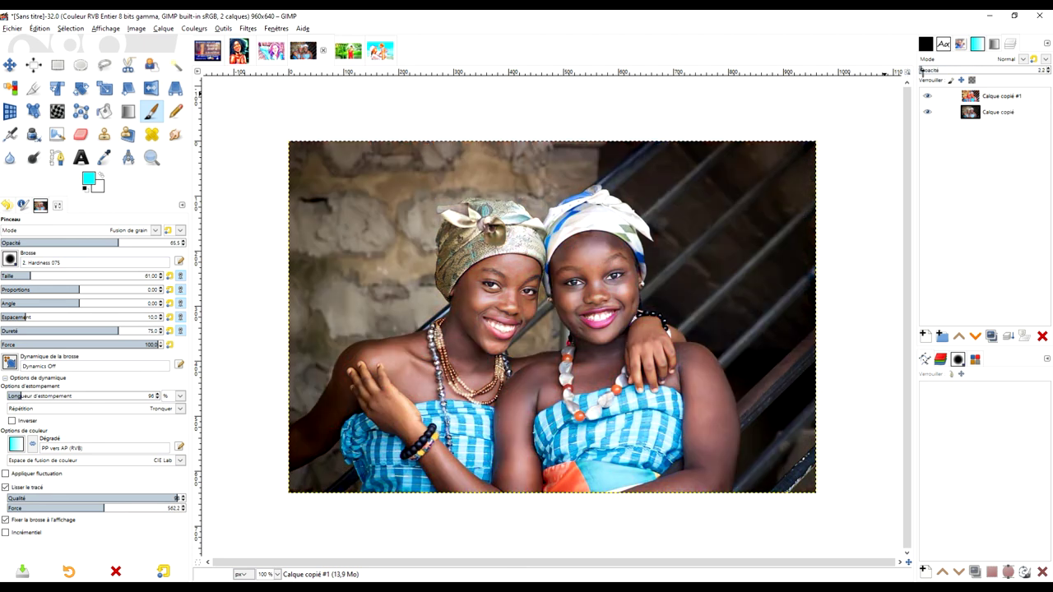
pyautogui.moveTo(922, 71); pyautogui.dragTo(1019, 70)
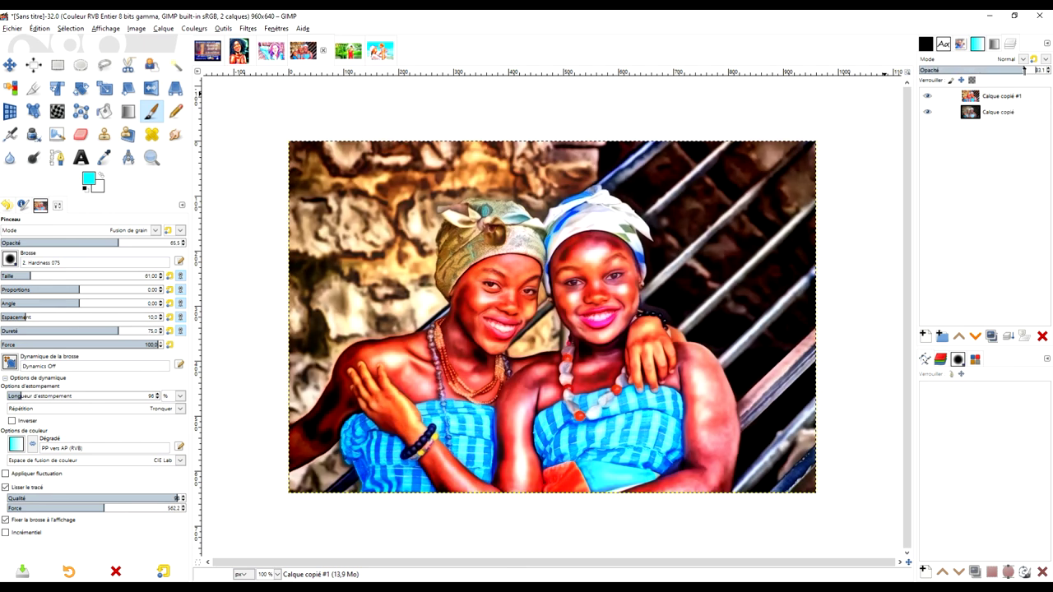
pyautogui.click(943, 96)
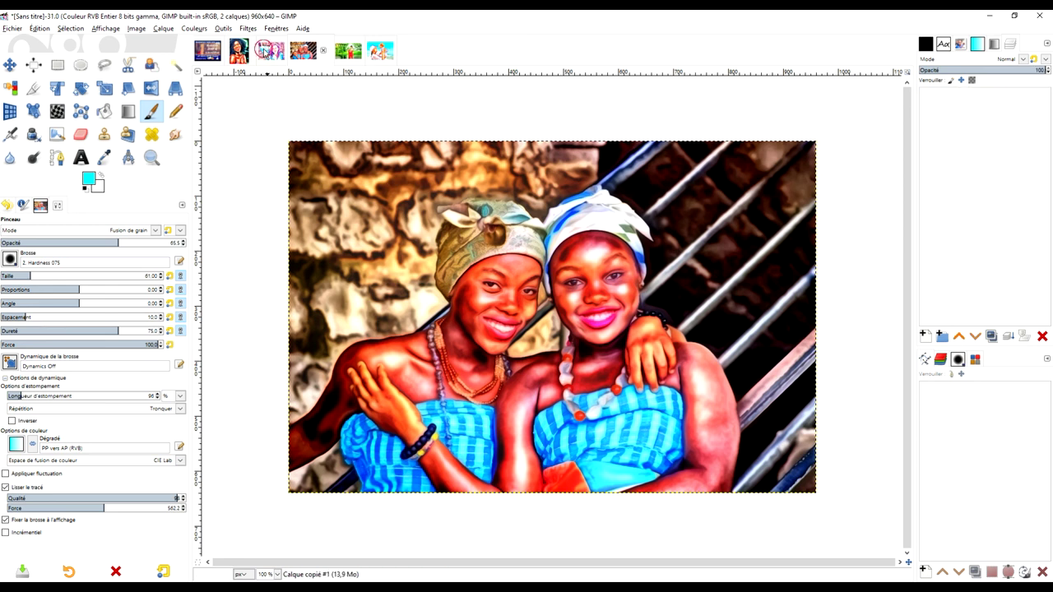
# - Set the headband-woman image's painted top layer opacity to about 87
pyautogui.click(272, 51)
pyautogui.click(1012, 97)
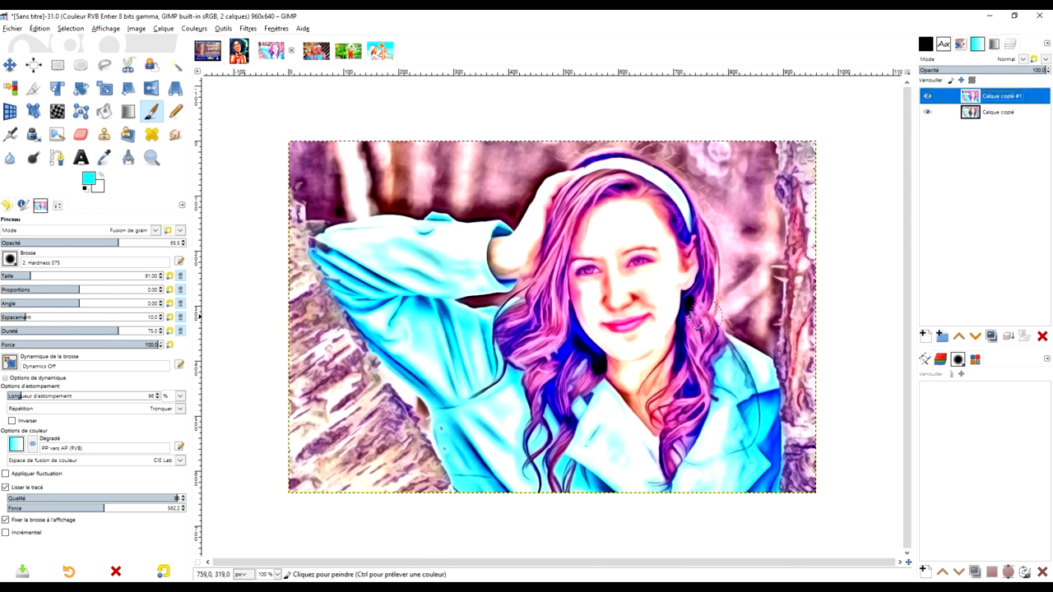
pyautogui.click(1028, 70)
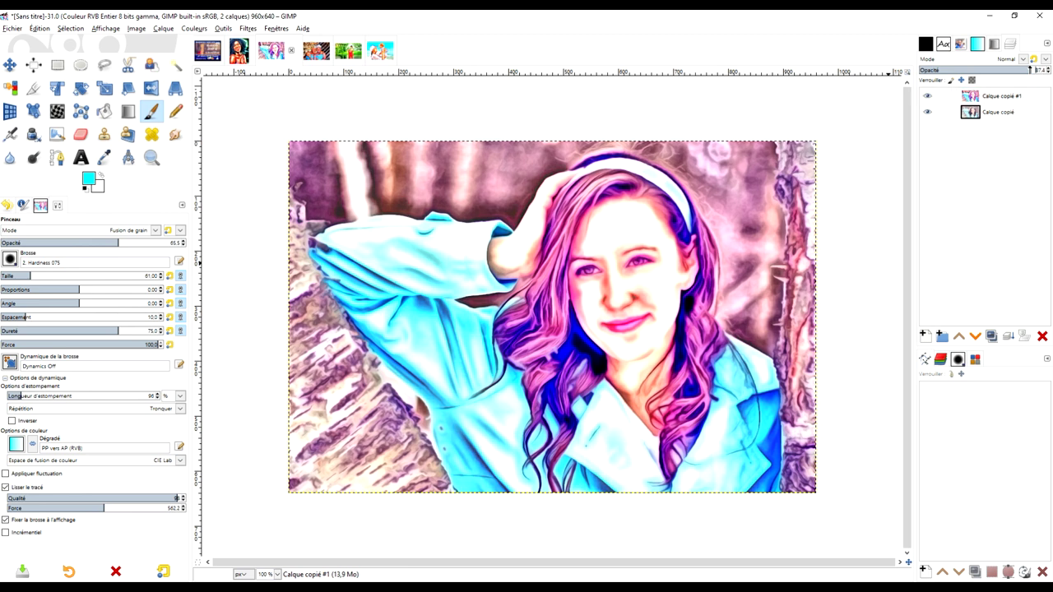
pyautogui.moveTo(1025, 70); pyautogui.dragTo(1015, 70)
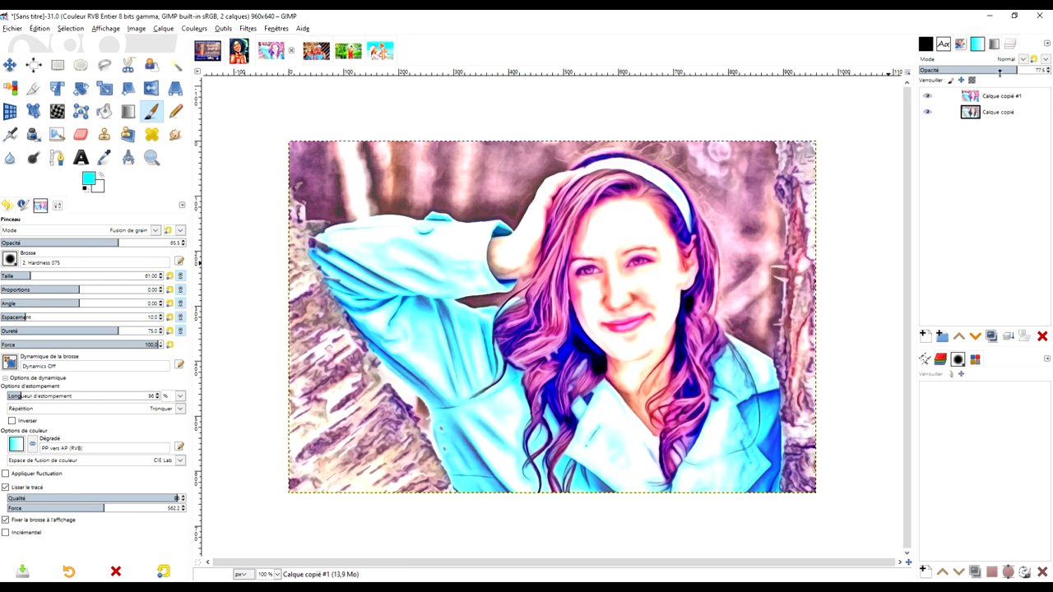
pyautogui.click(999, 71)
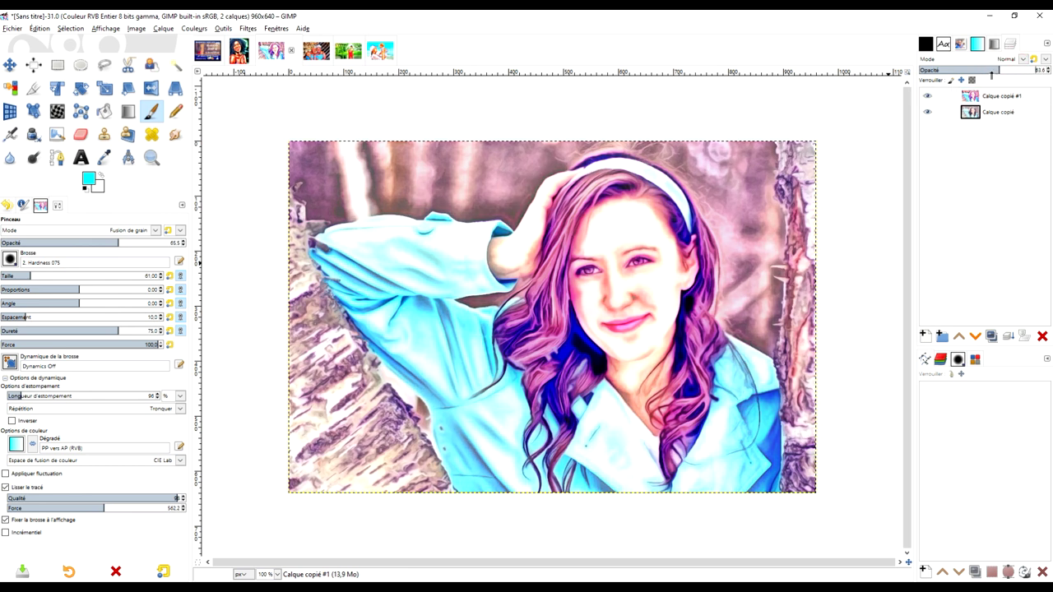
pyautogui.click(1029, 72)
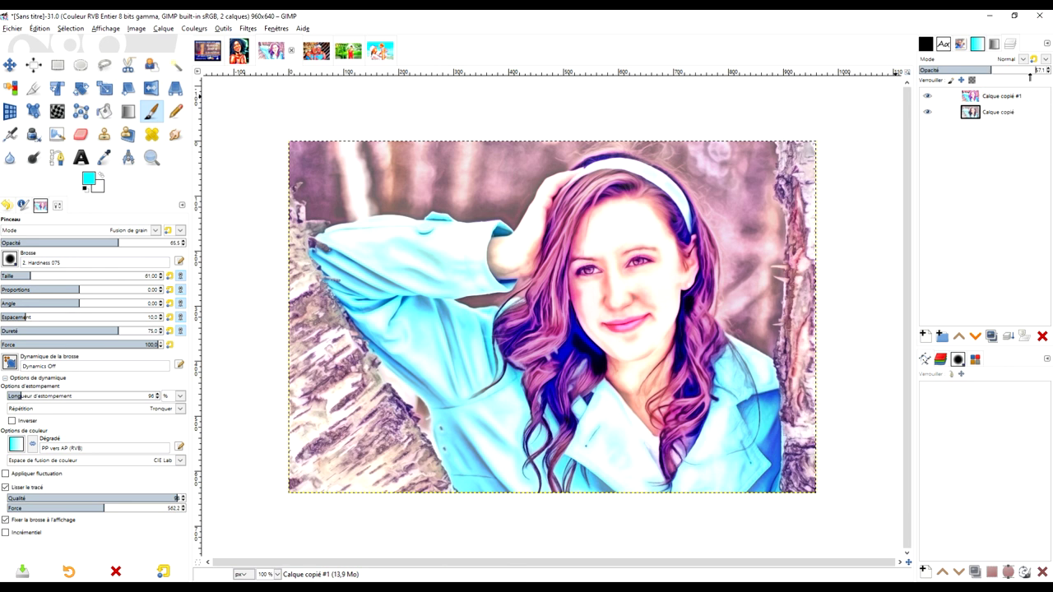
pyautogui.click(239, 51)
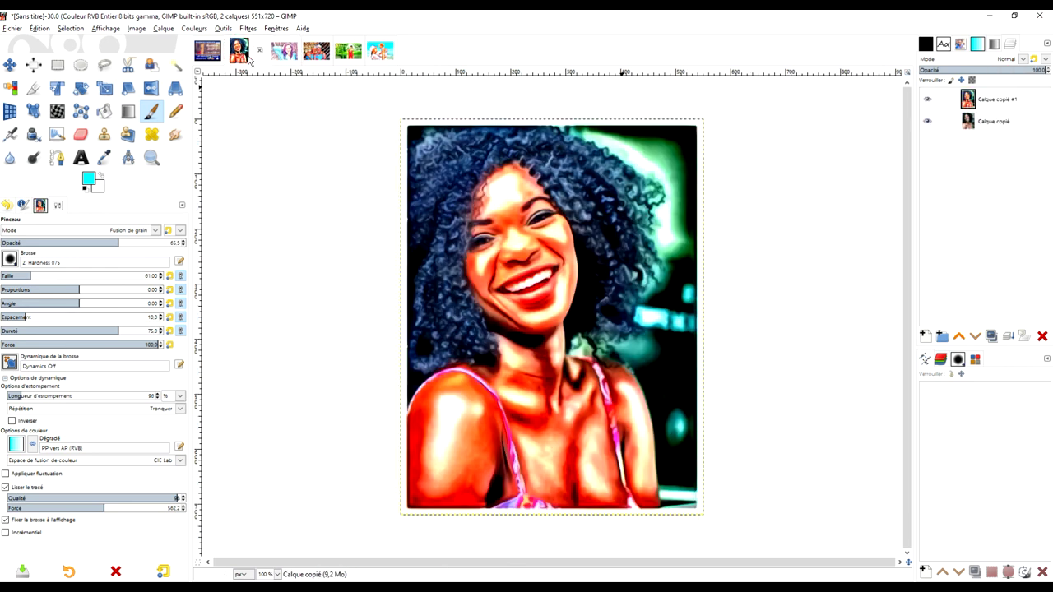